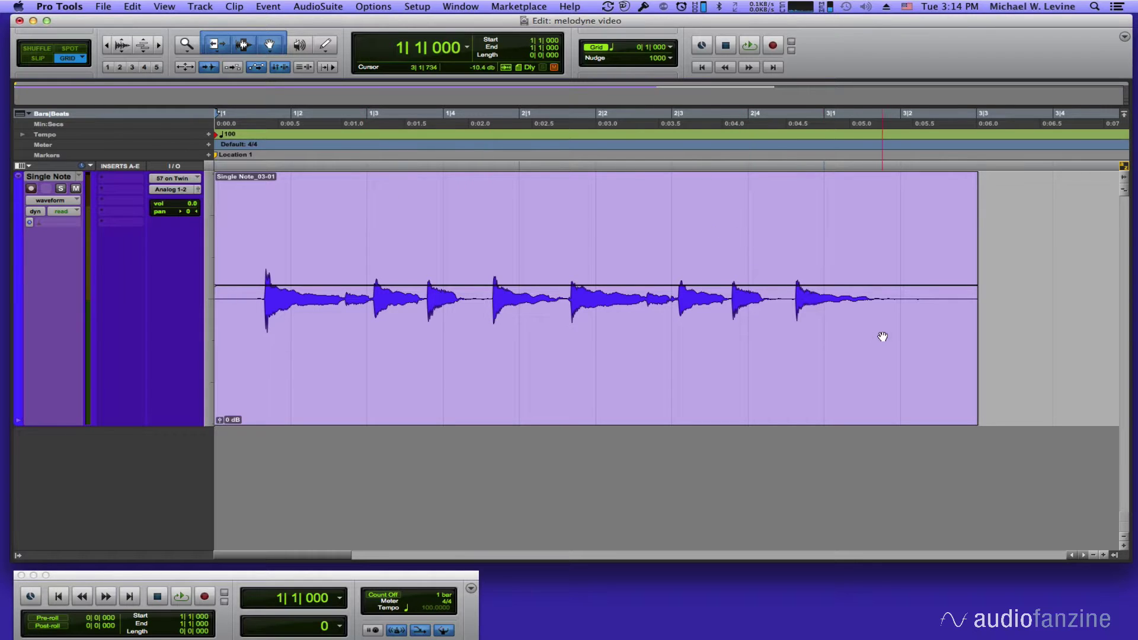
Step: Play back the Single Note clip from the beginning and stop playback after the phrase
{"action": "left_click", "coordinate": [750, 45]}
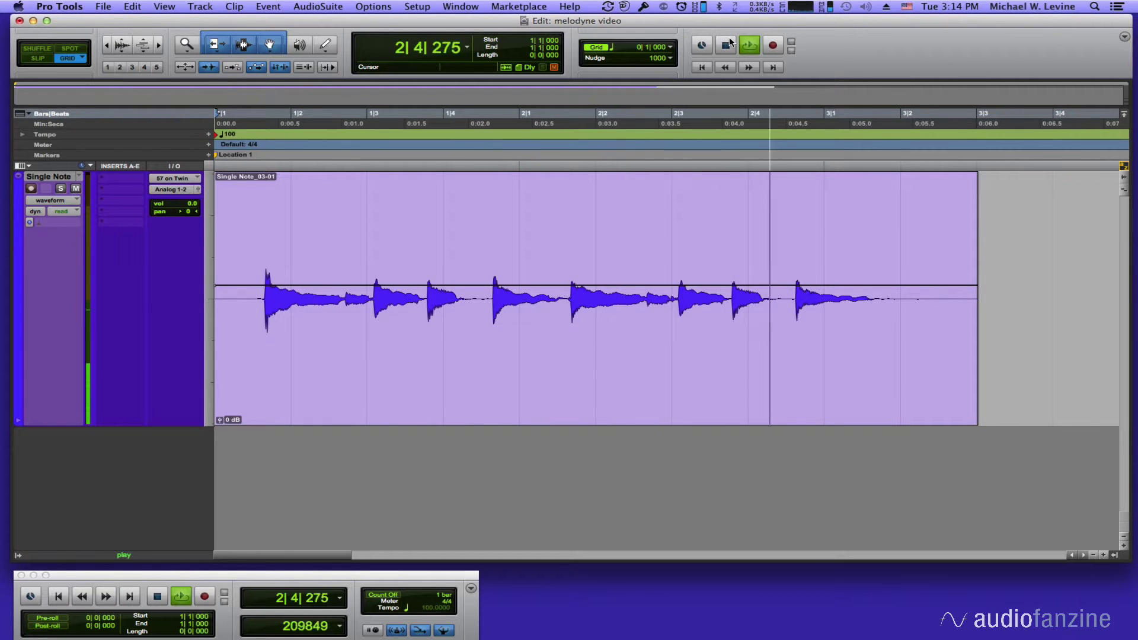
{"action": "left_click", "coordinate": [729, 42]}
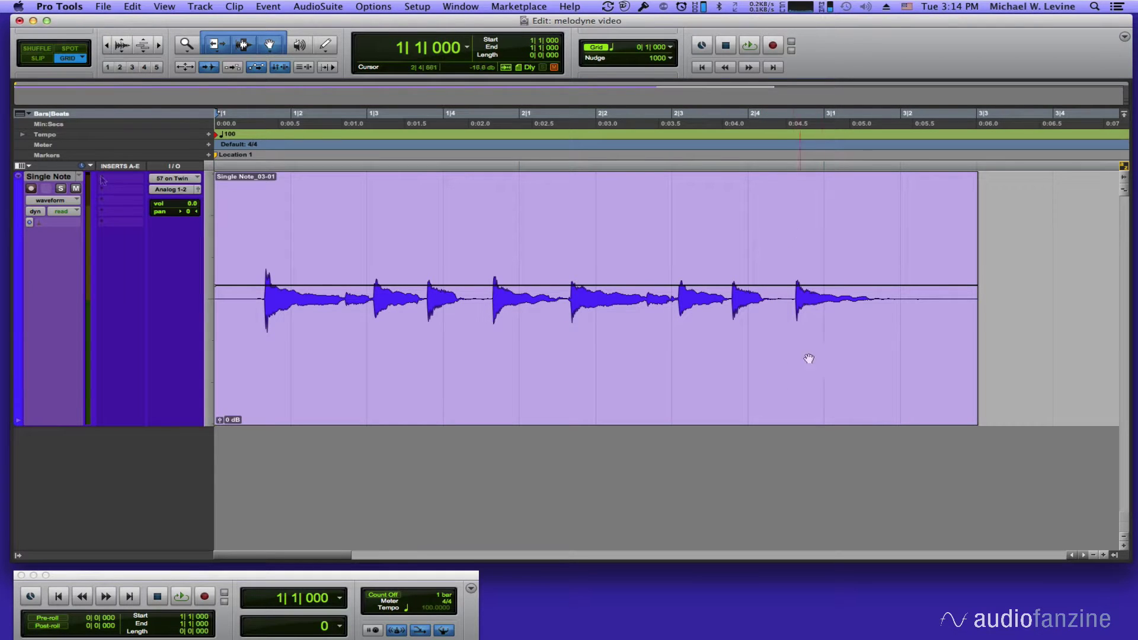
Step: Insert the Melodyne (mono) plug-in on the Single Note track and position its window clear of the transport controls and timeline ruler
{"action": "left_click", "coordinate": [121, 177]}
{"action": "mouse_move", "coordinate": [143, 198]}
{"action": "mouse_move", "coordinate": [293, 248]}
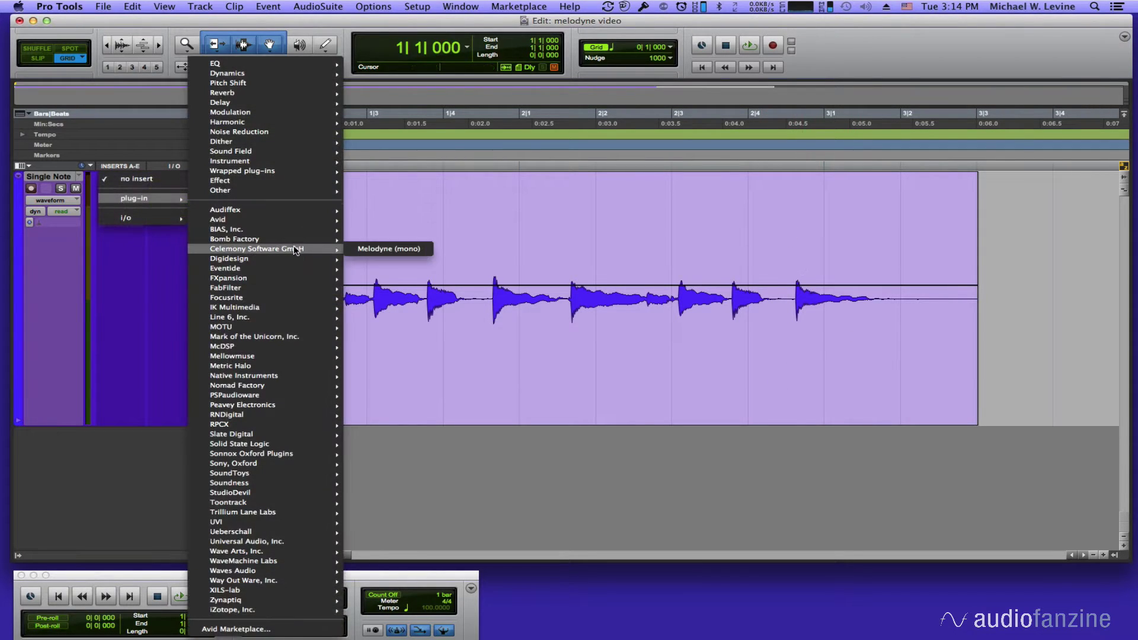
{"action": "left_click", "coordinate": [397, 248]}
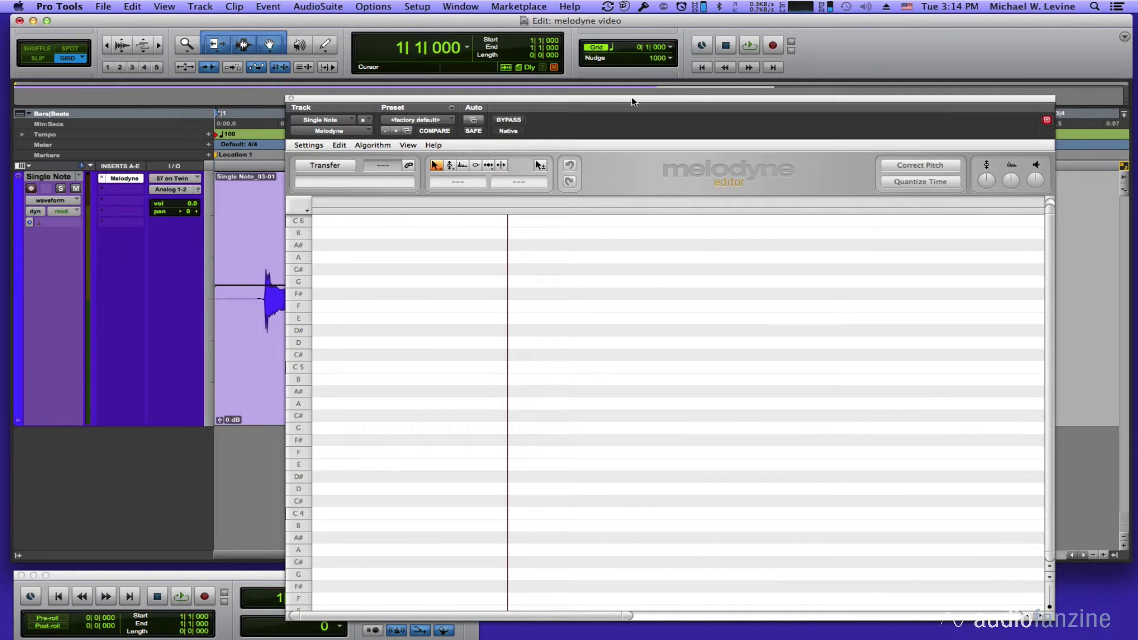
{"action": "left_click_drag", "start_coordinate": [633, 102], "coordinate": [732, 116]}
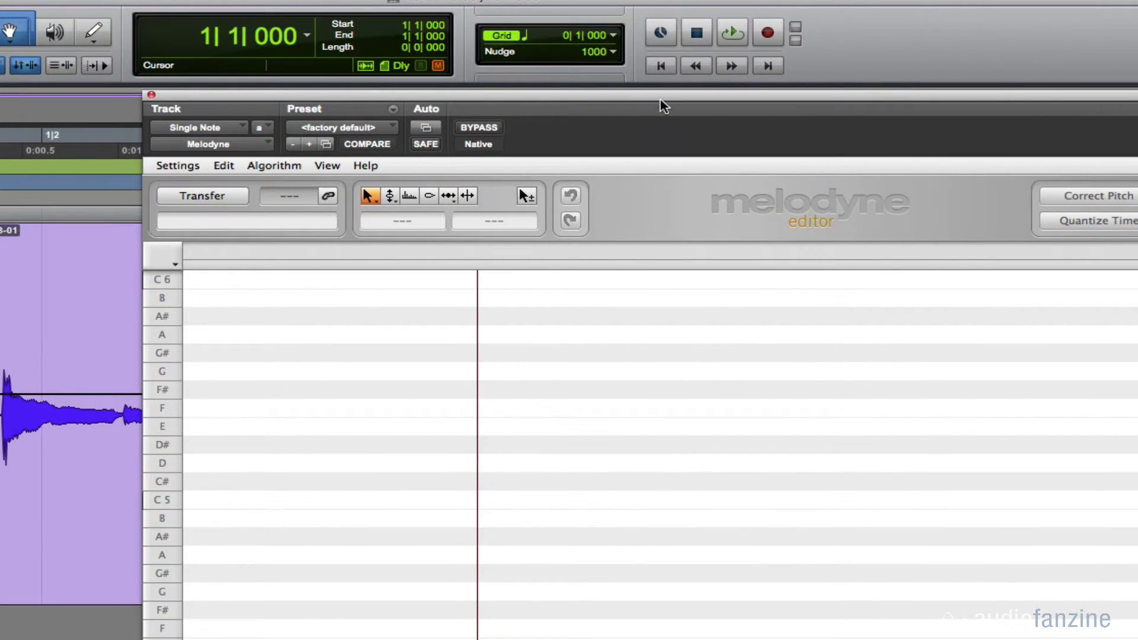
{"action": "left_click_drag", "start_coordinate": [661, 97], "coordinate": [600, 92]}
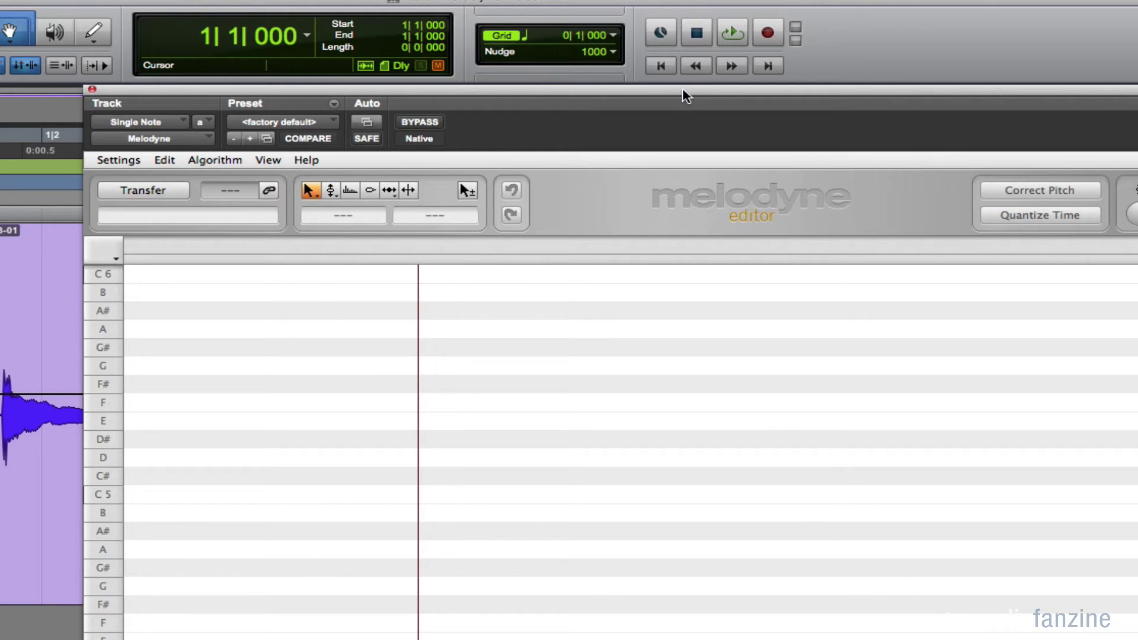
{"action": "left_click_drag", "start_coordinate": [686, 96], "coordinate": [696, 192]}
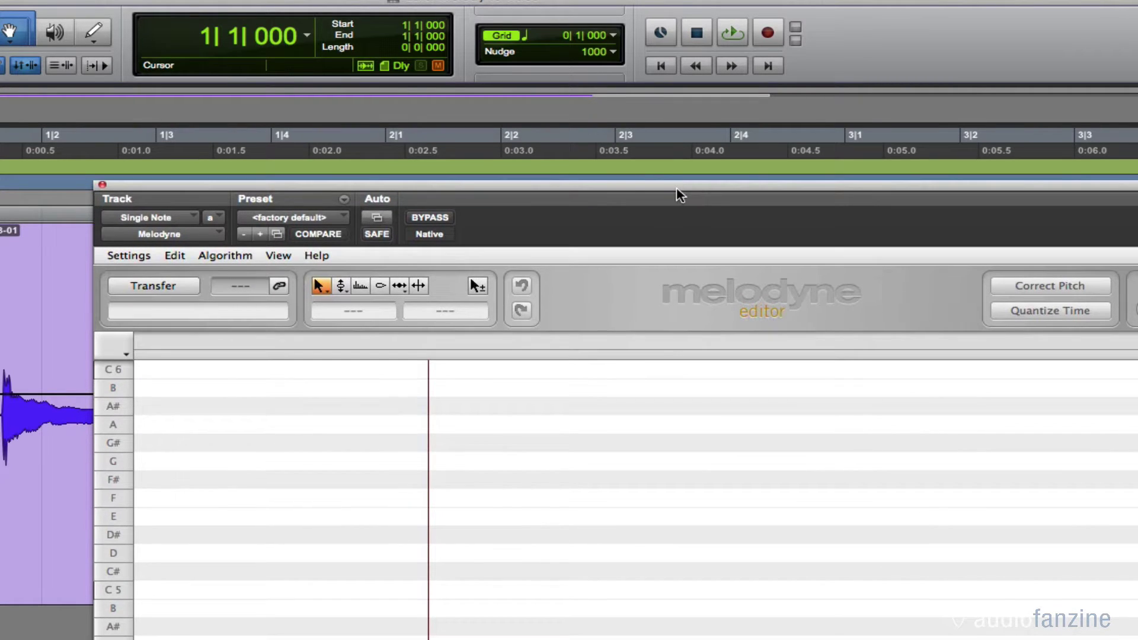
Step: Transfer the Single Note clip into Melodyne by playing it through once, and stop playback
{"action": "left_click", "coordinate": [153, 285]}
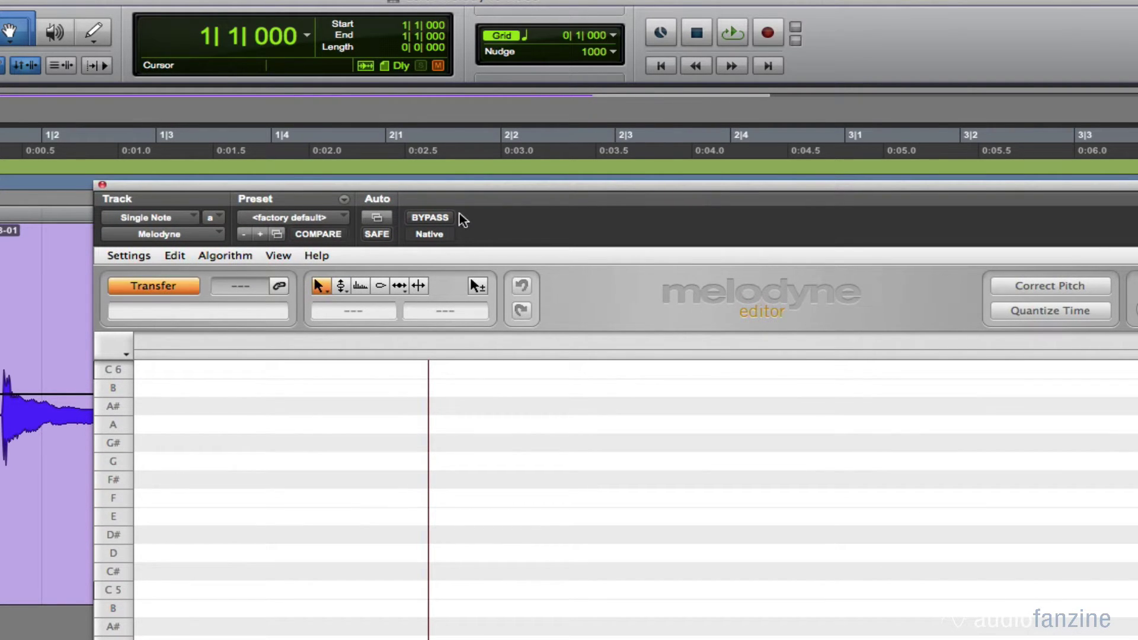
{"action": "left_click", "coordinate": [729, 28]}
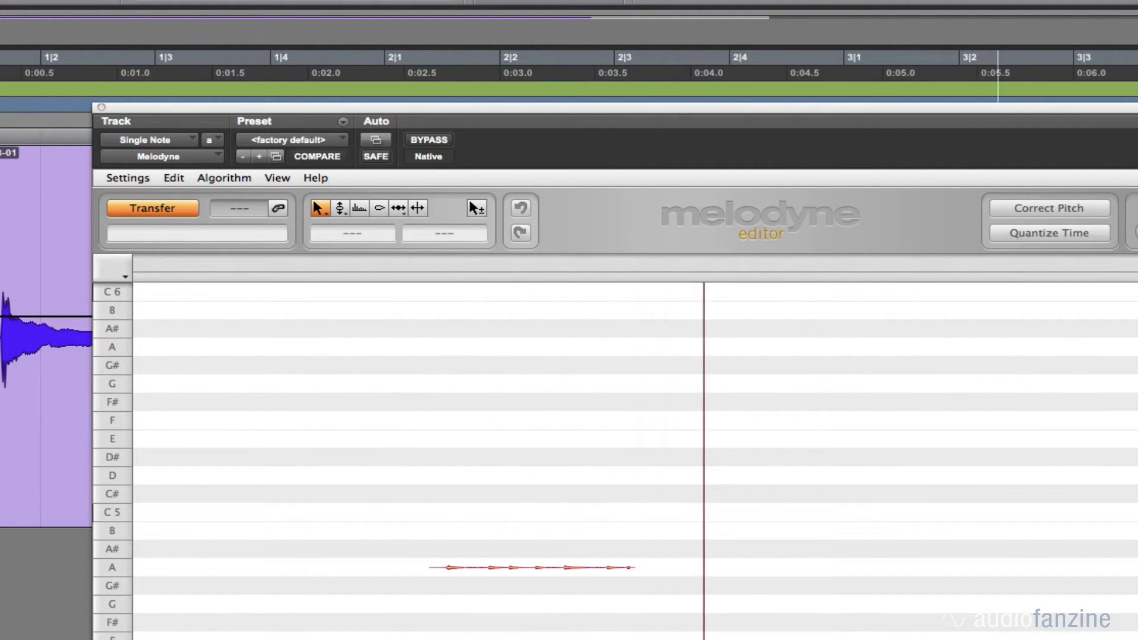
{"action": "key", "text": "space"}
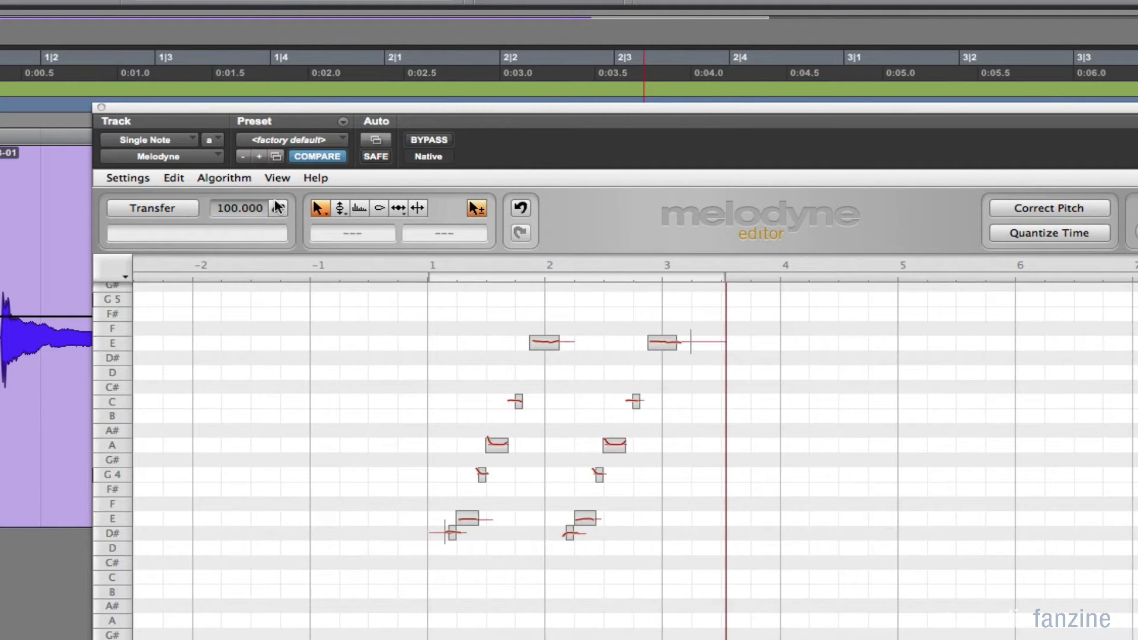
Step: Change the note detection algorithm to Melodic and play the detected notes from just before bar 1
{"action": "left_click", "coordinate": [220, 173]}
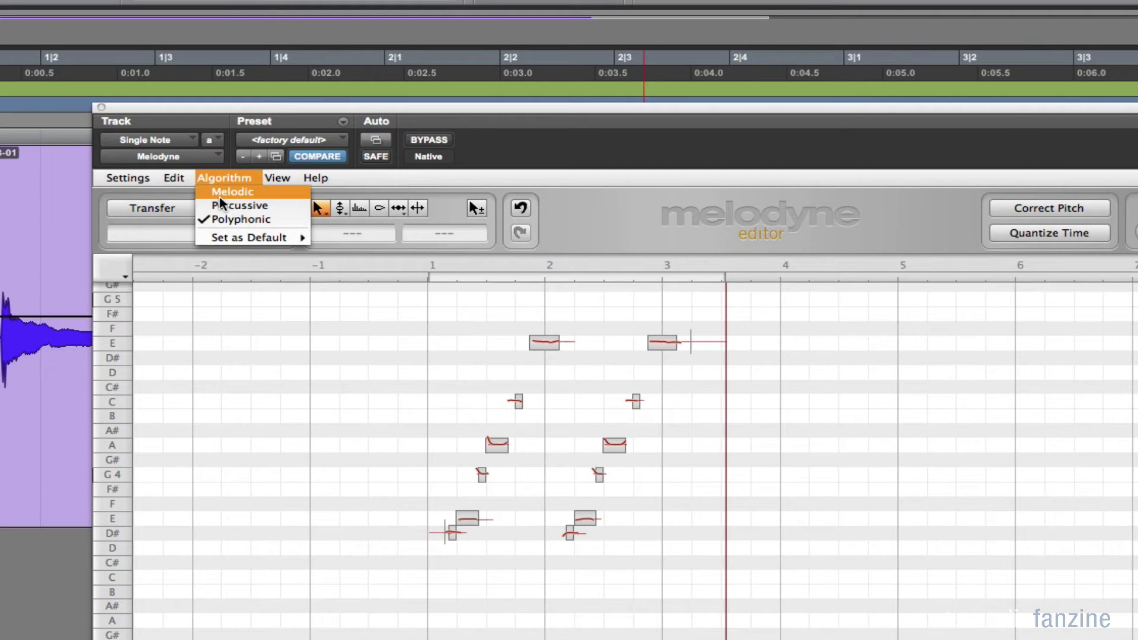
{"action": "left_click", "coordinate": [220, 198]}
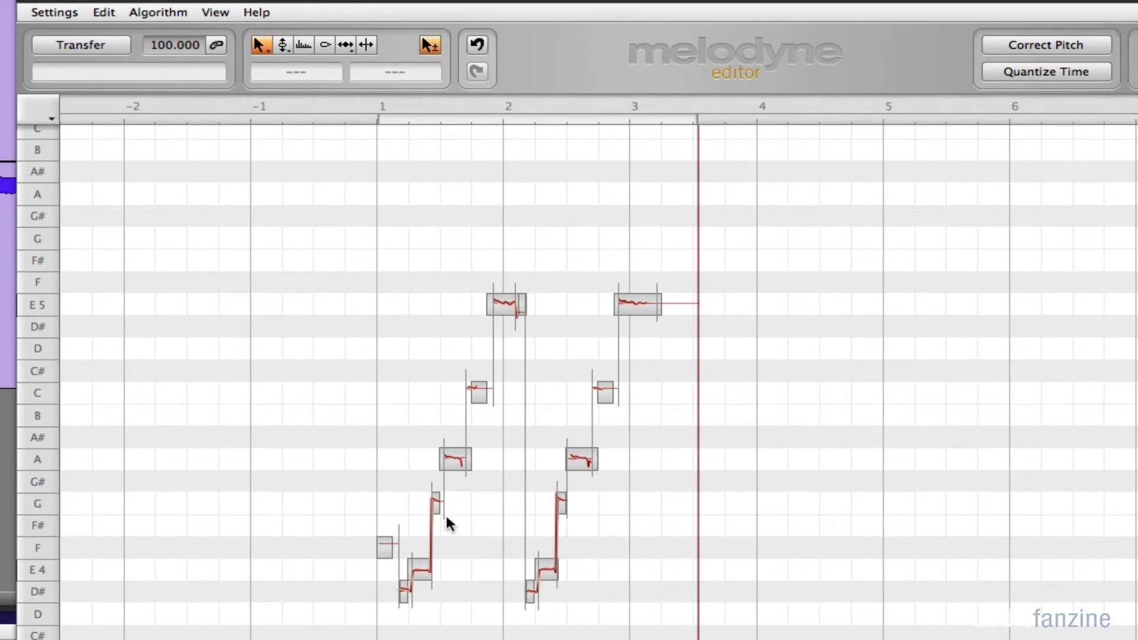
{"action": "left_click", "coordinate": [342, 109]}
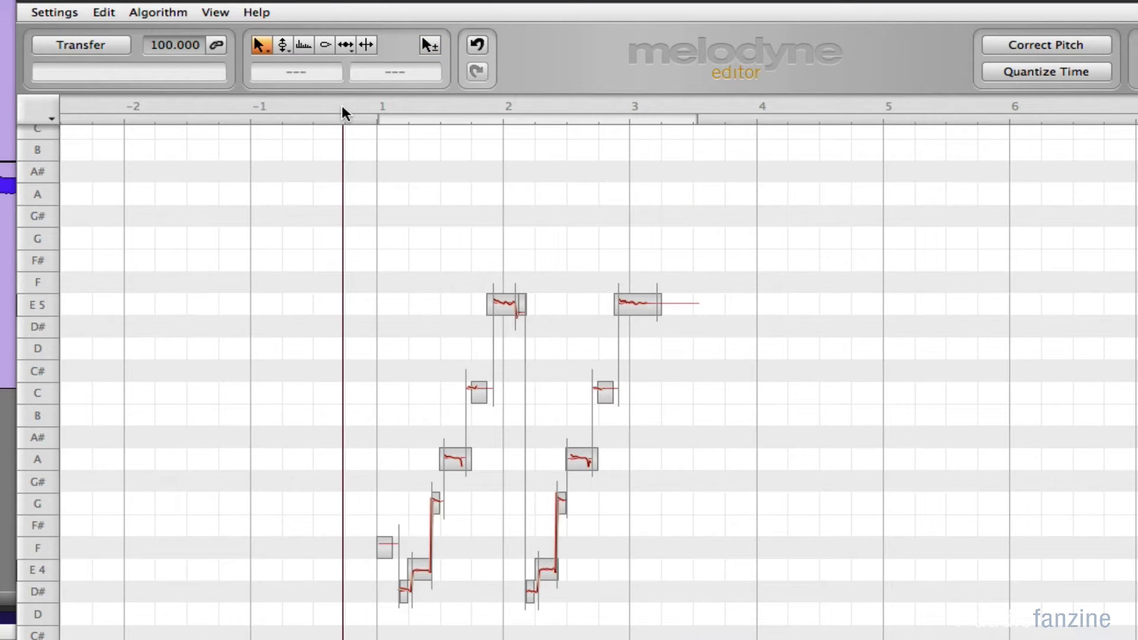
{"action": "key", "text": "space"}
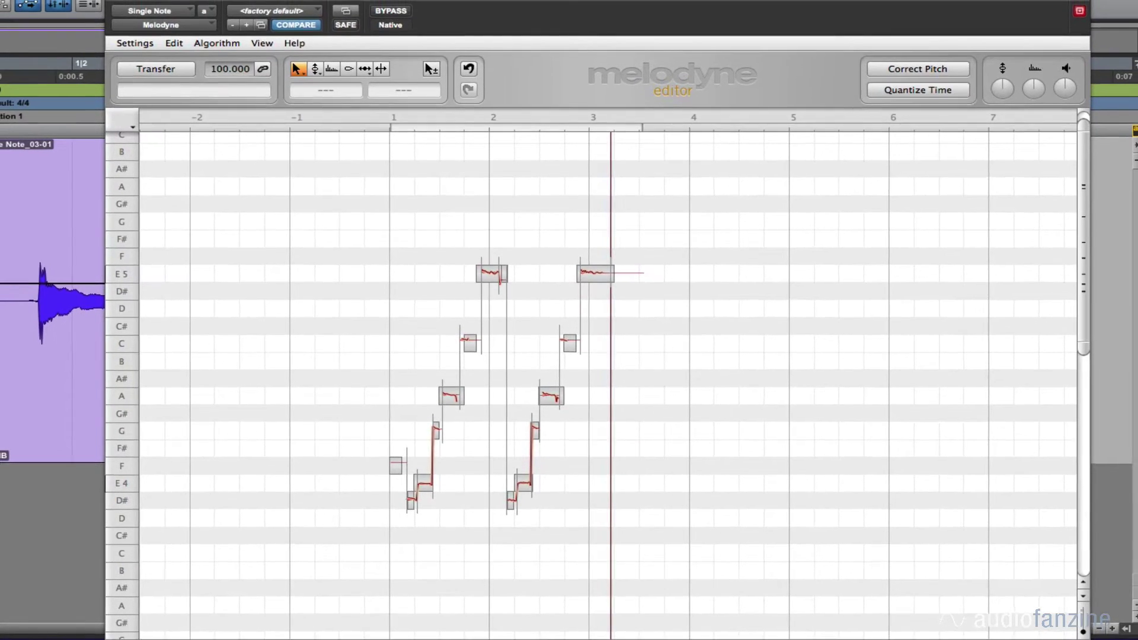
Step: Delete the stray F4 note at the start of bar 1 and play the passage from there
{"action": "scroll", "coordinate": [593, 385], "scroll_direction": "up", "scroll_amount": 3}
{"action": "scroll", "coordinate": [592, 385], "scroll_direction": "right", "scroll_amount": 3}
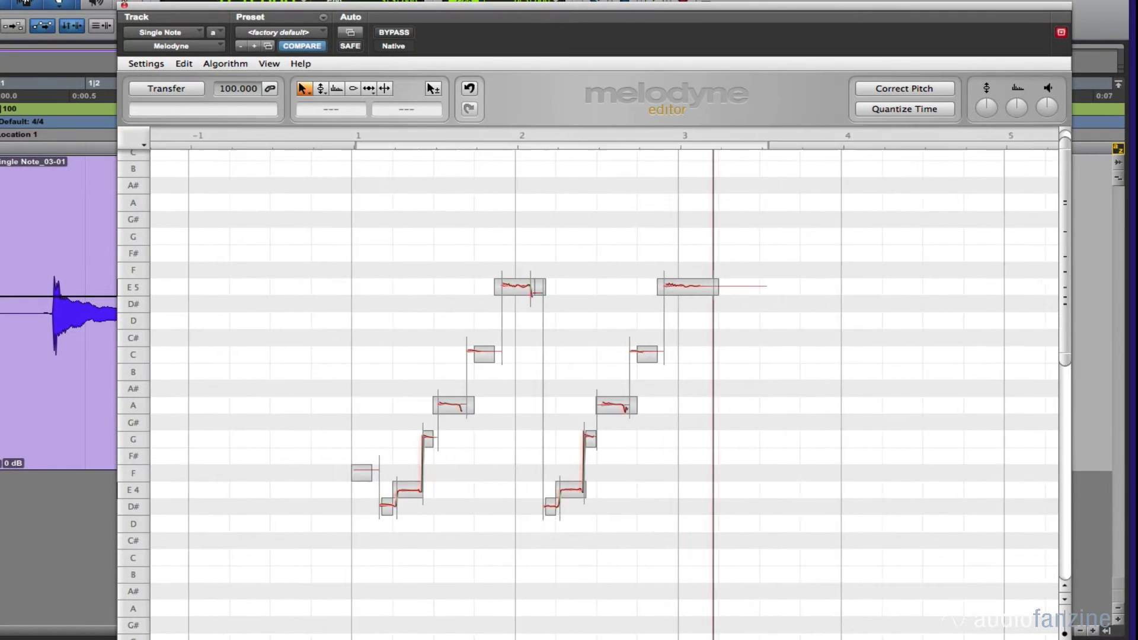
{"action": "scroll", "coordinate": [419, 280], "scroll_direction": "up", "scroll_amount": 3}
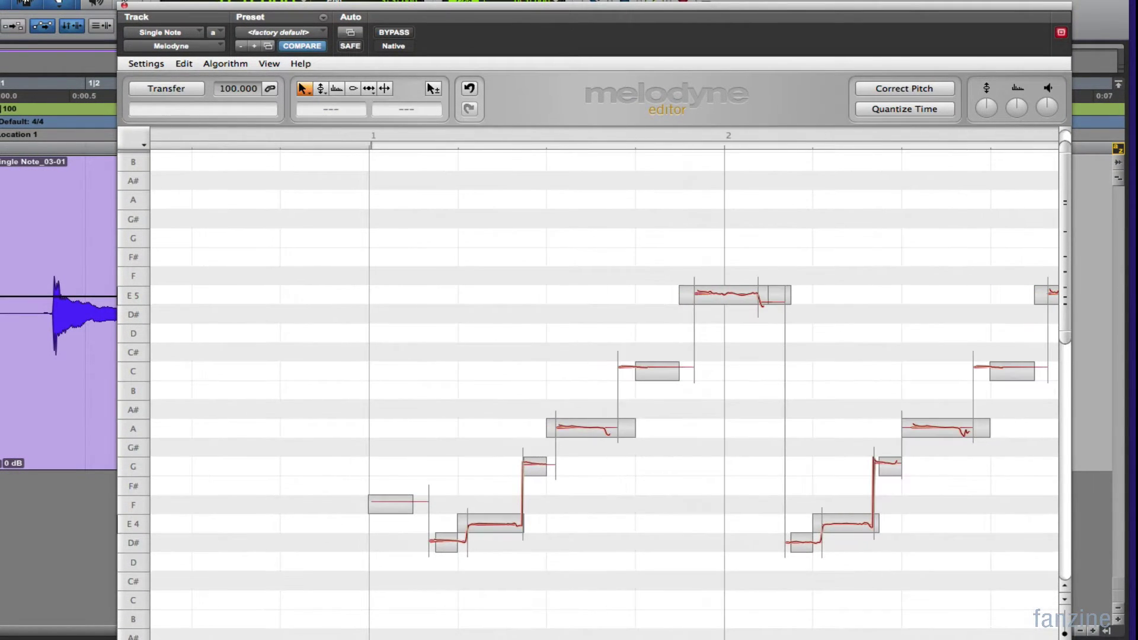
{"action": "scroll", "coordinate": [593, 386], "scroll_direction": "right", "scroll_amount": 4}
{"action": "left_click", "coordinate": [303, 88]}
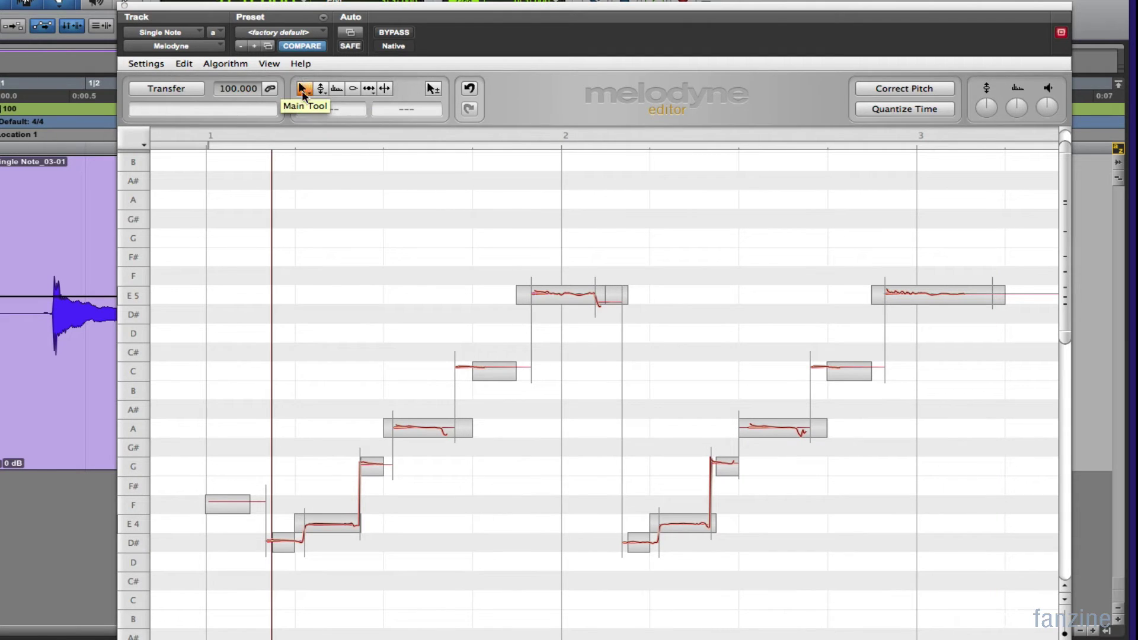
{"action": "left_click", "coordinate": [222, 492]}
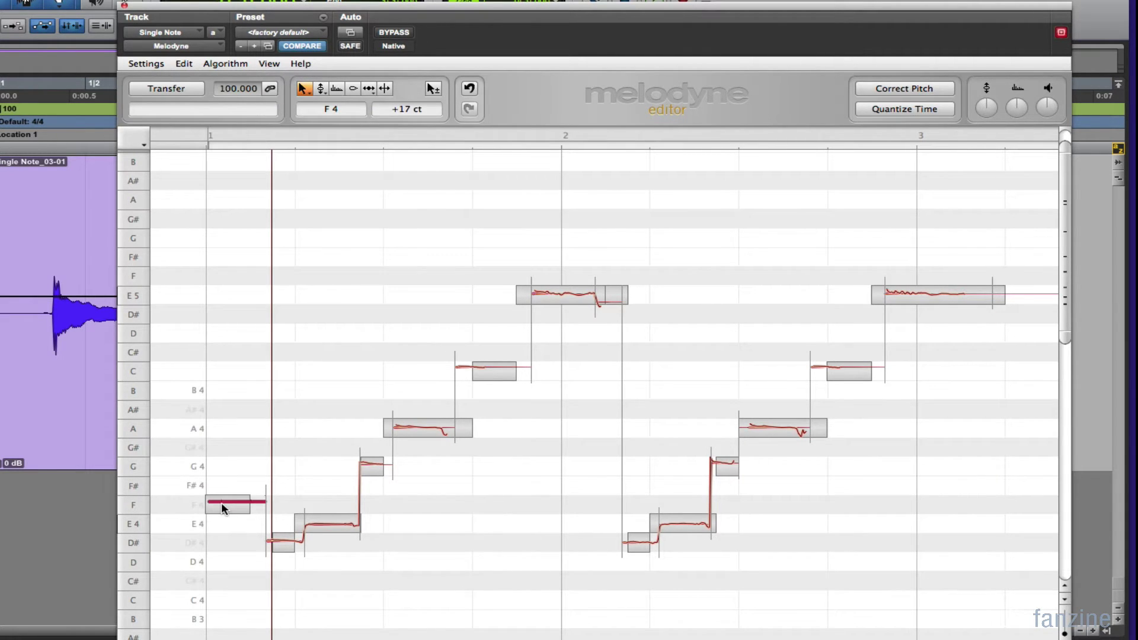
{"action": "key", "text": "Delete"}
{"action": "left_click", "coordinate": [204, 137]}
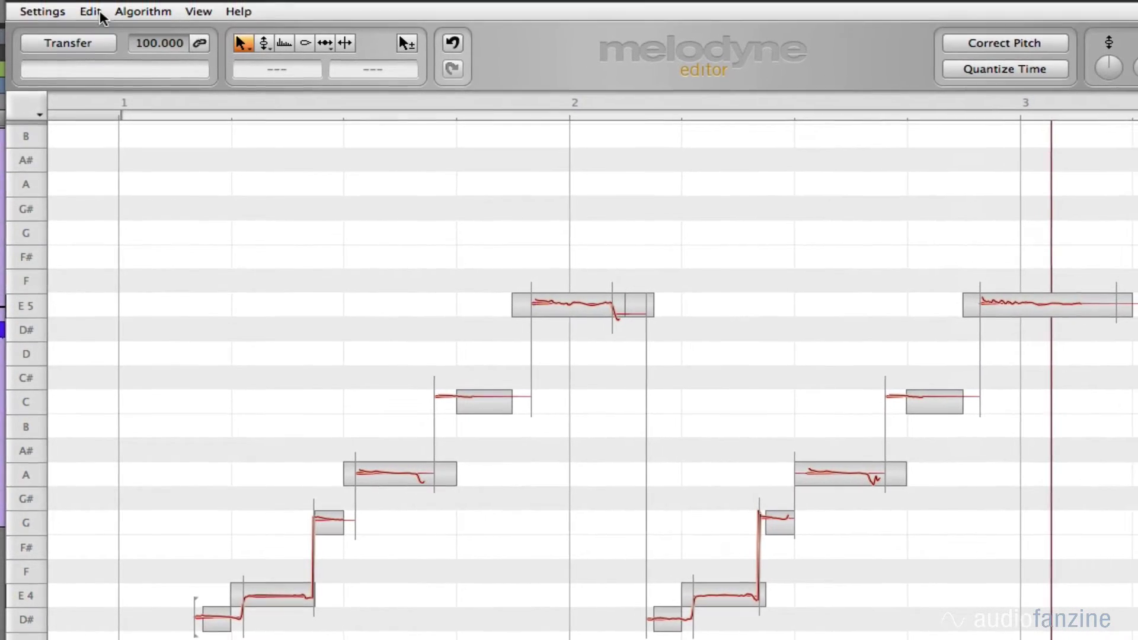
Step: Set the pitch grid to Chromatic Snap
{"action": "left_click", "coordinate": [94, 12]}
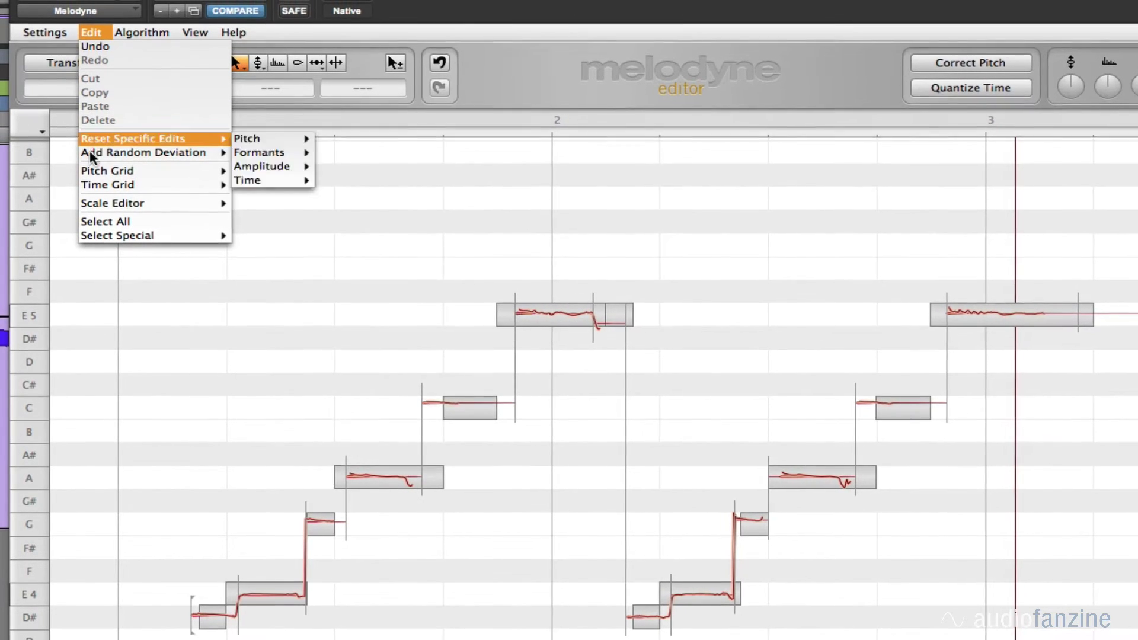
{"action": "mouse_move", "coordinate": [94, 161]}
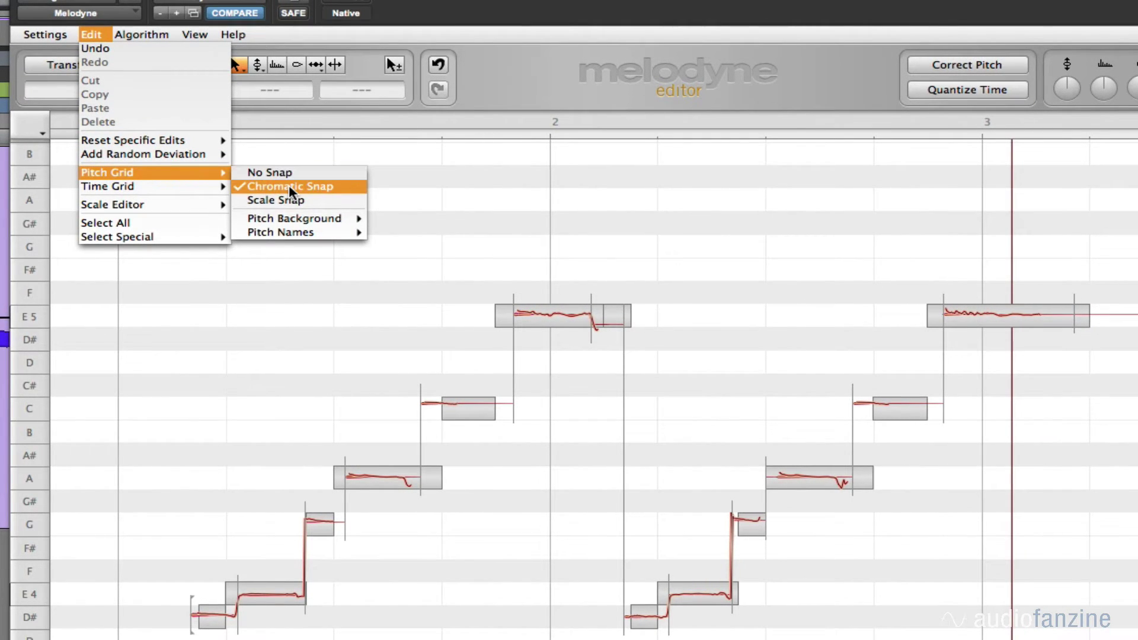
{"action": "left_click", "coordinate": [344, 188]}
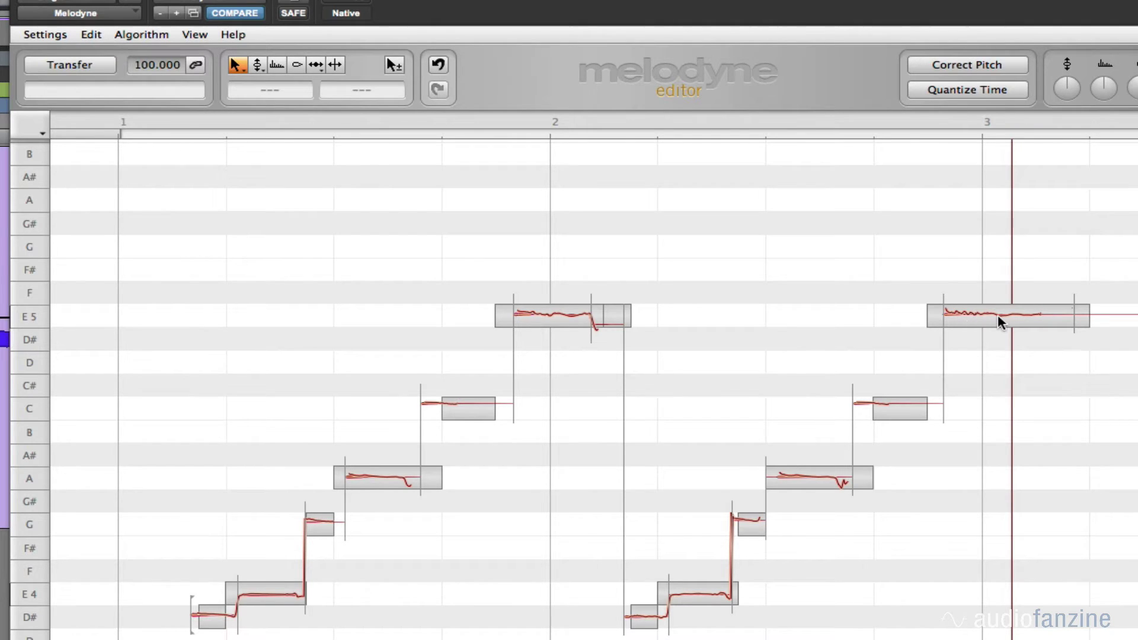
Step: Lower the last note of the phrase to D#5 and return to bar 1 for playback
{"action": "left_click", "coordinate": [998, 314]}
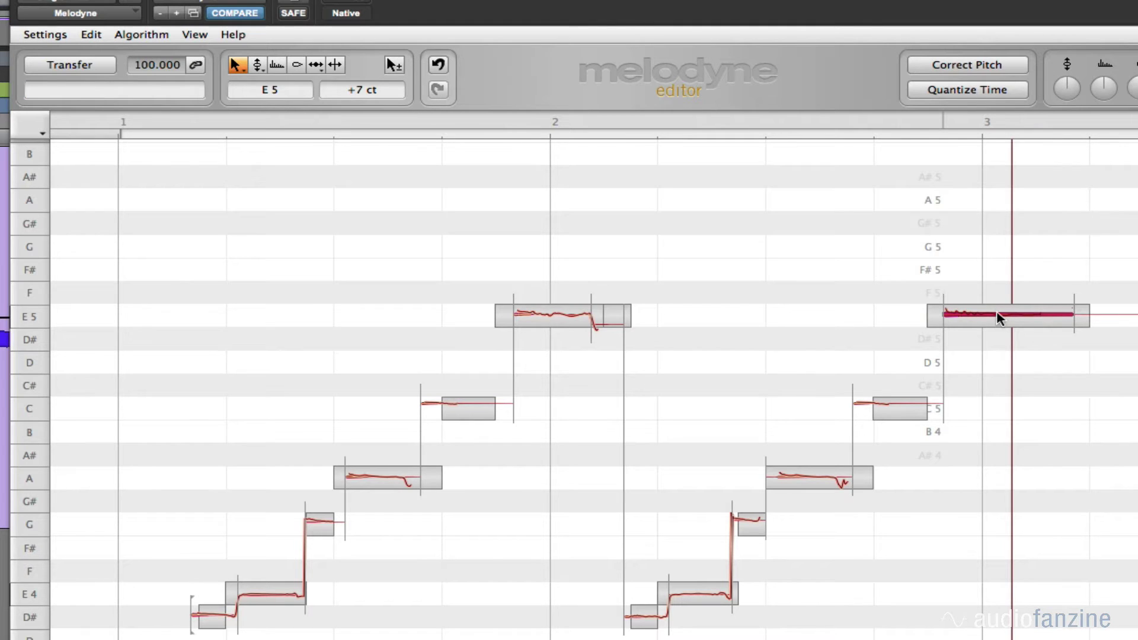
{"action": "key", "text": "Down"}
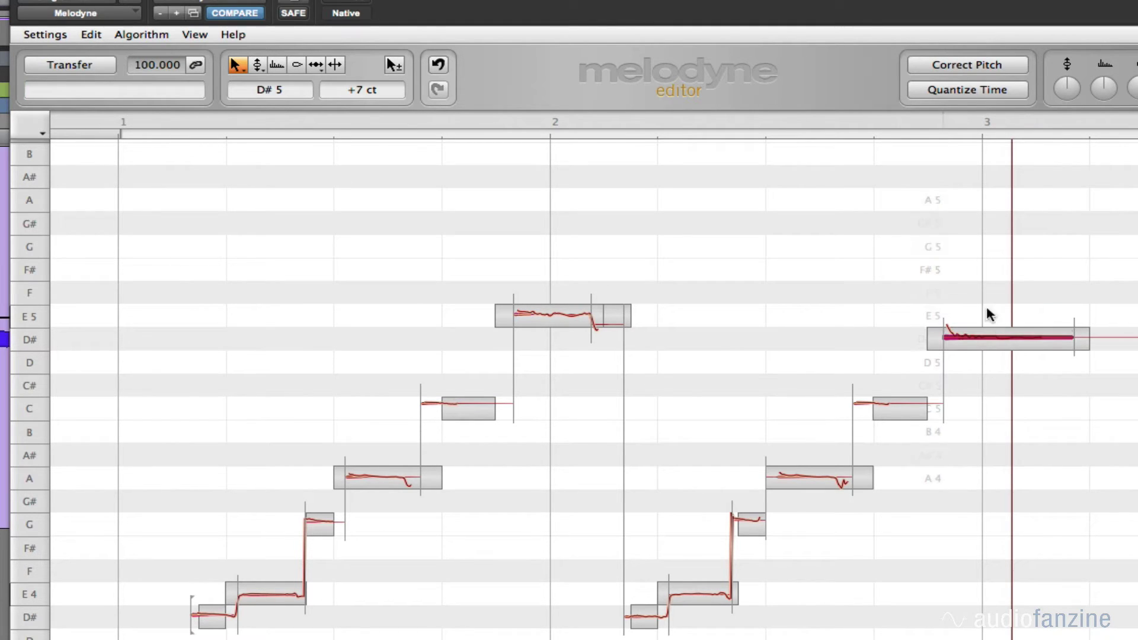
{"action": "left_click", "coordinate": [192, 123]}
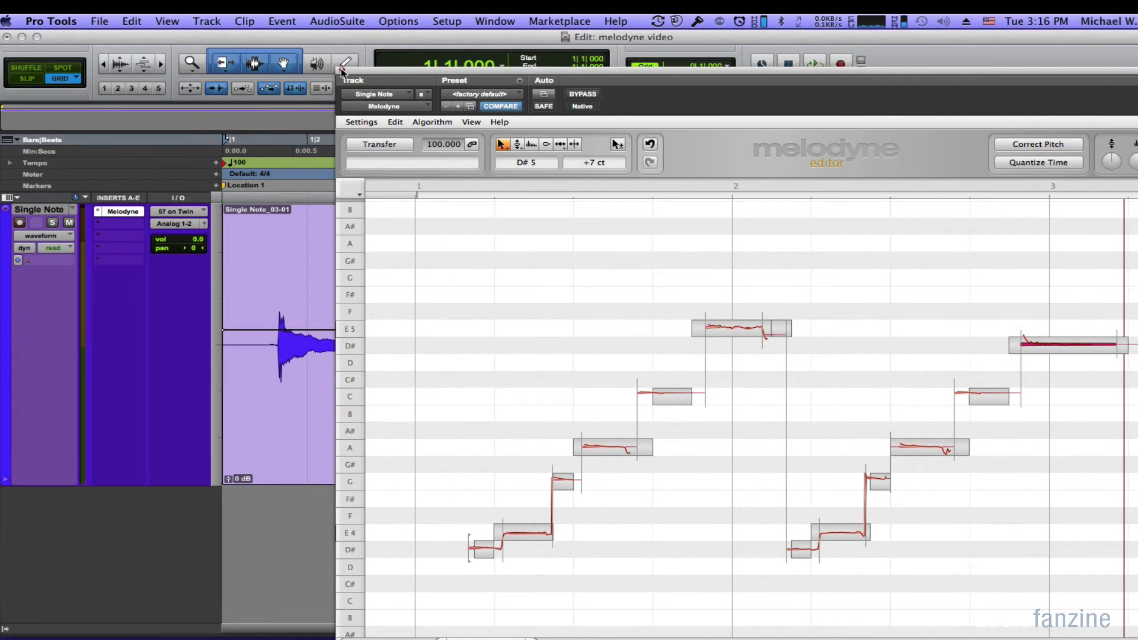
Step: Close the Melodyne window and duplicate the Single Note track once with its plug-in
{"action": "left_click", "coordinate": [342, 71]}
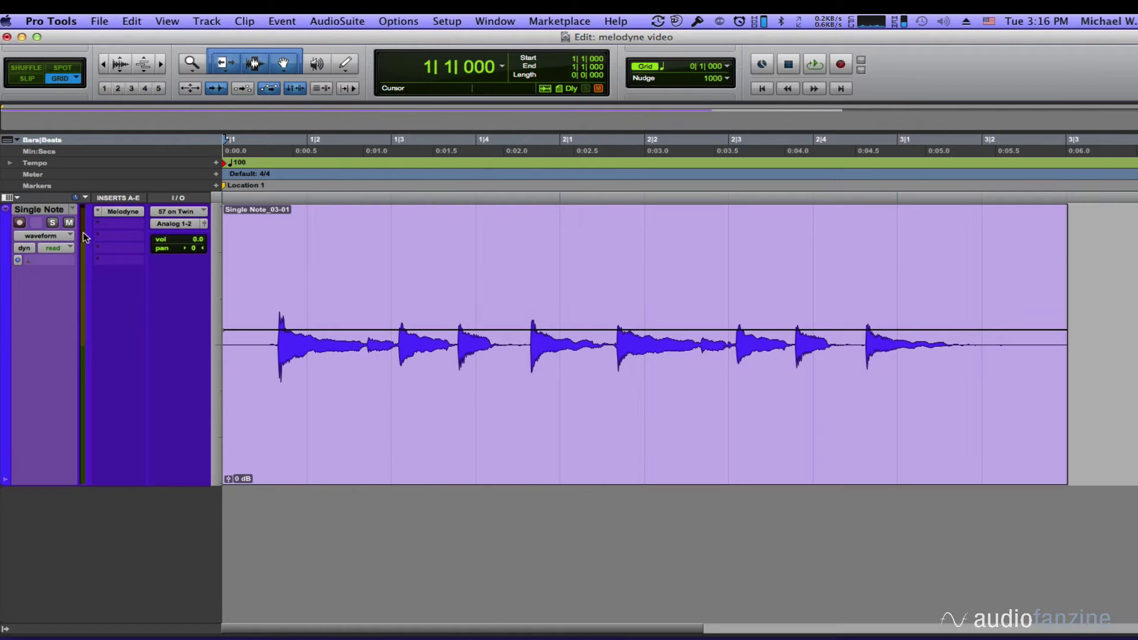
{"action": "left_click", "coordinate": [42, 211]}
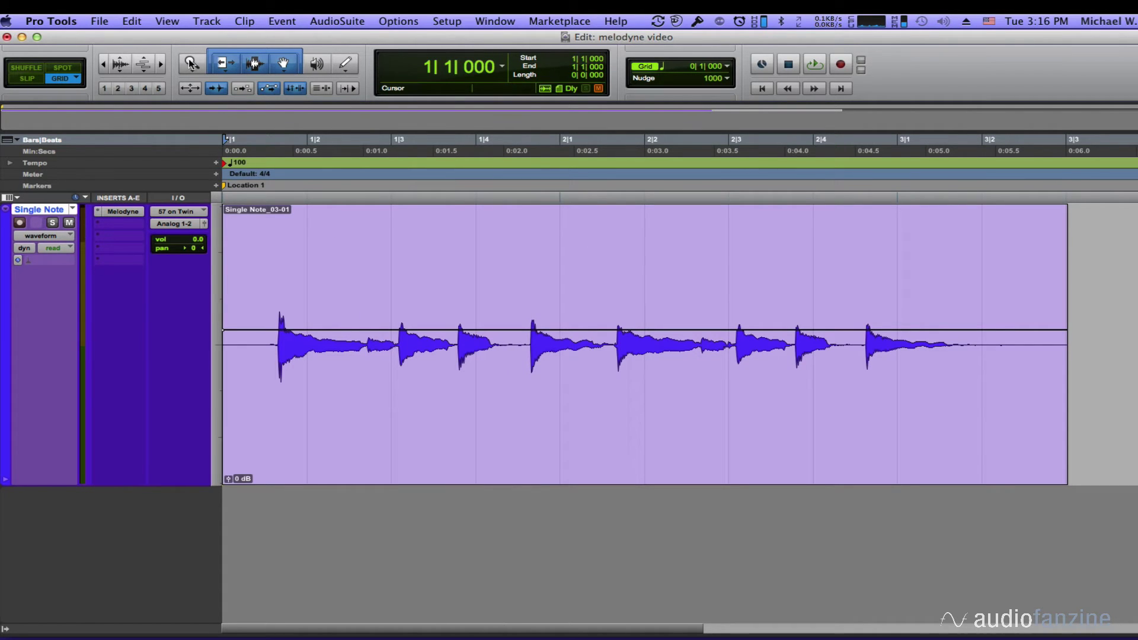
{"action": "left_click", "coordinate": [207, 21]}
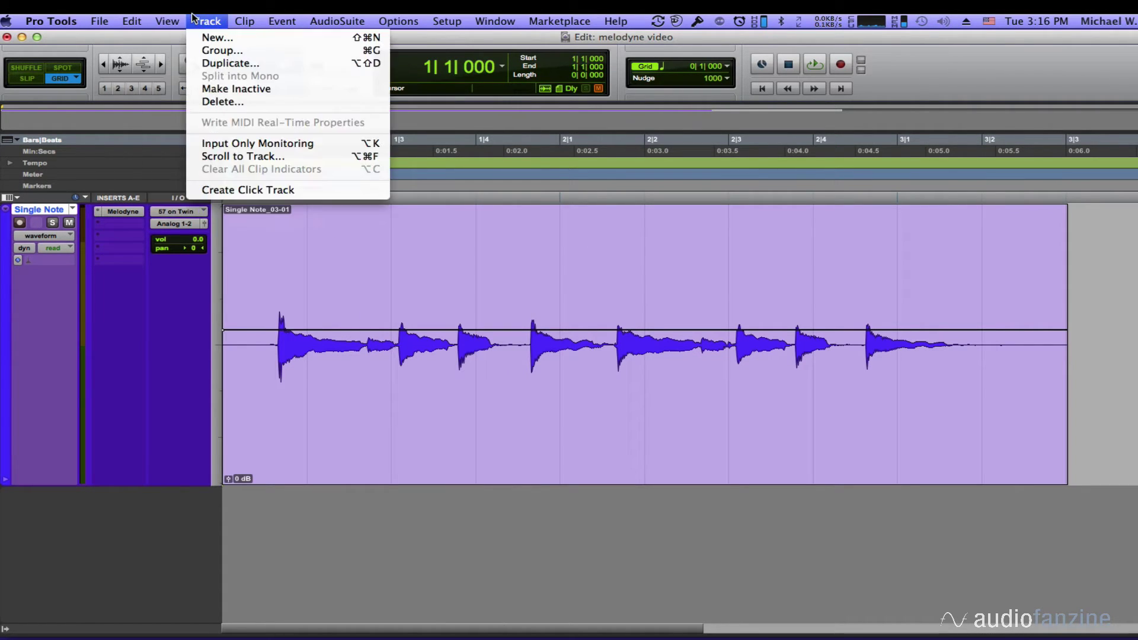
{"action": "left_click", "coordinate": [201, 63]}
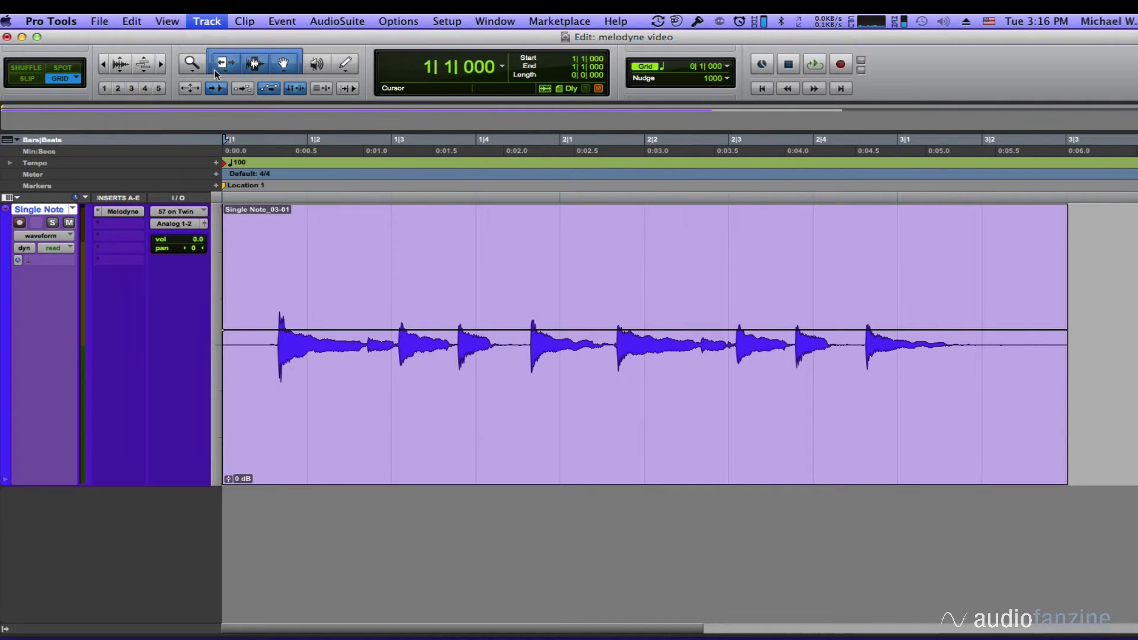
{"action": "left_click", "coordinate": [682, 395]}
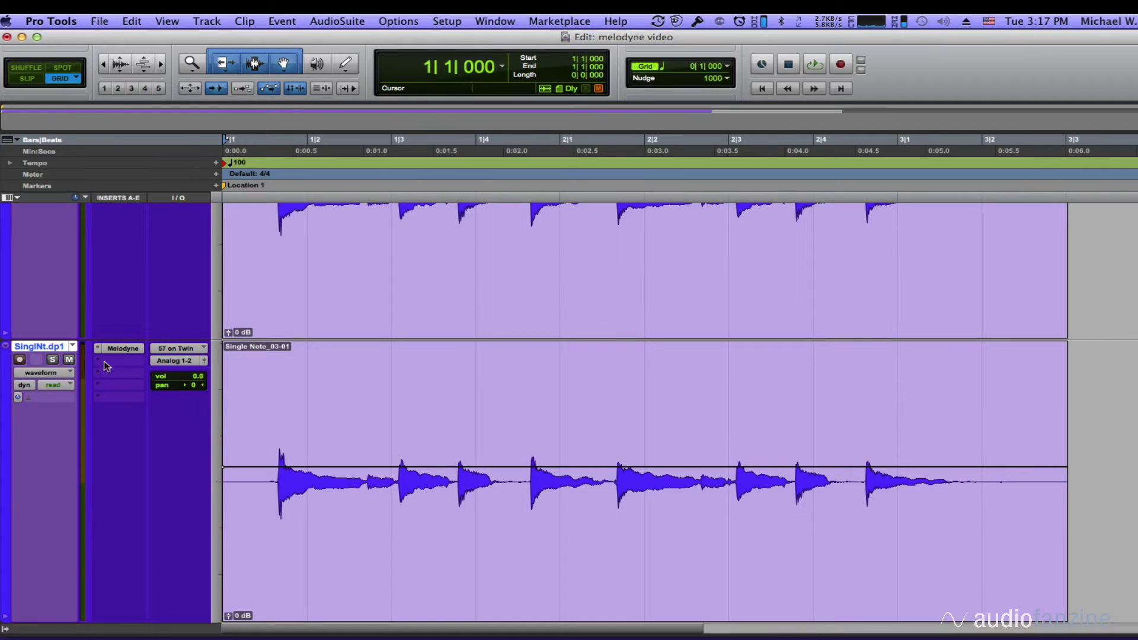
Step: Reduce the heights of the original and duplicated tracks so both fit in the edit area
{"action": "scroll", "coordinate": [53, 533], "scroll_direction": "up", "scroll_amount": 3}
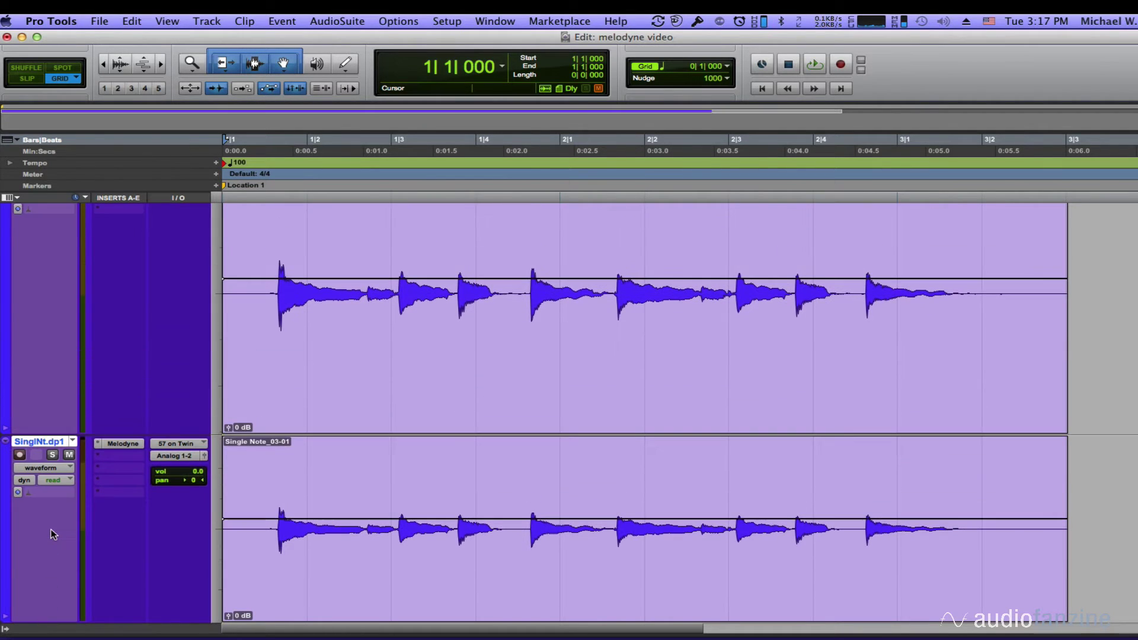
{"action": "key", "text": "ctrl+Down"}
{"action": "key", "text": "ctrl+Down"}
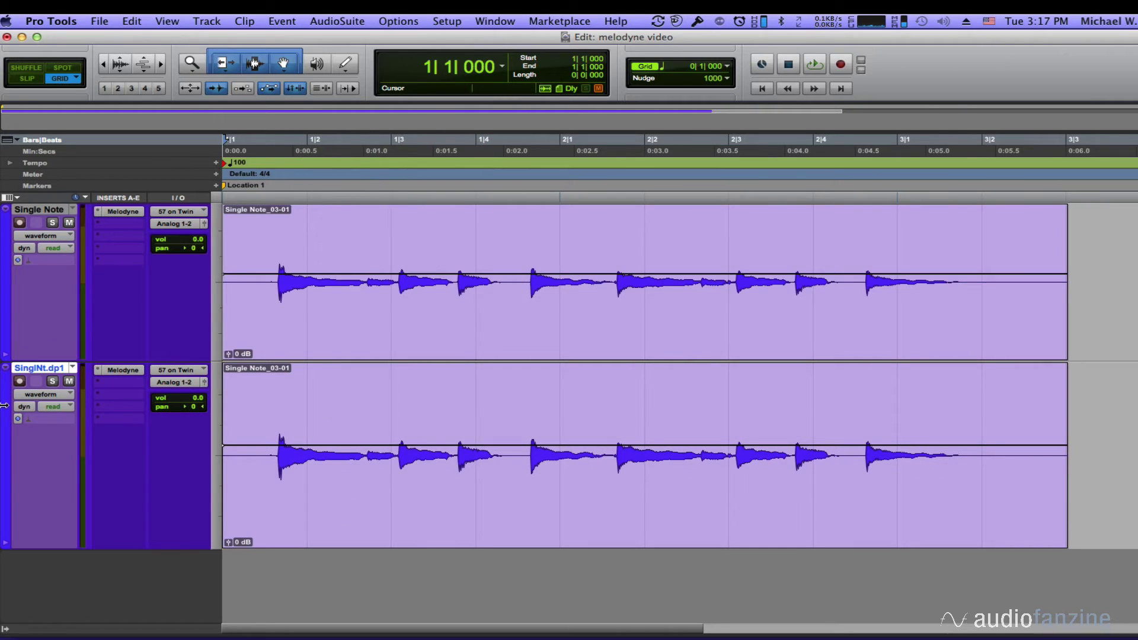
Step: Open Melodyne on the duplicated Single Note track, raise all the notes by three semitones and play back the result
{"action": "left_click", "coordinate": [122, 369]}
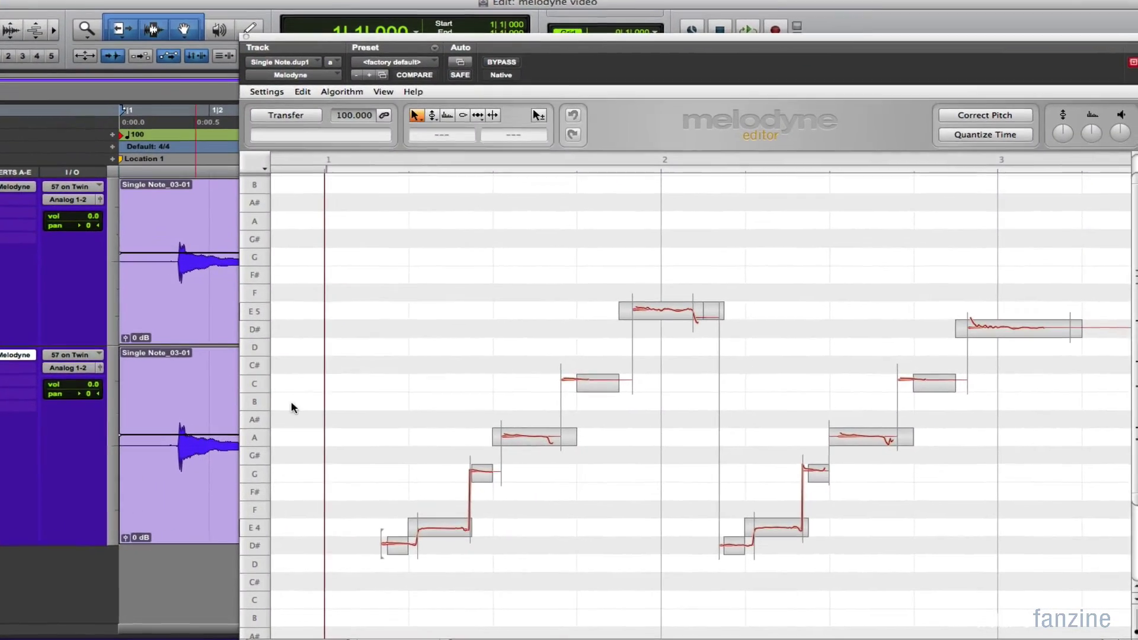
{"action": "left_click_drag", "start_coordinate": [308, 195], "coordinate": [1052, 601]}
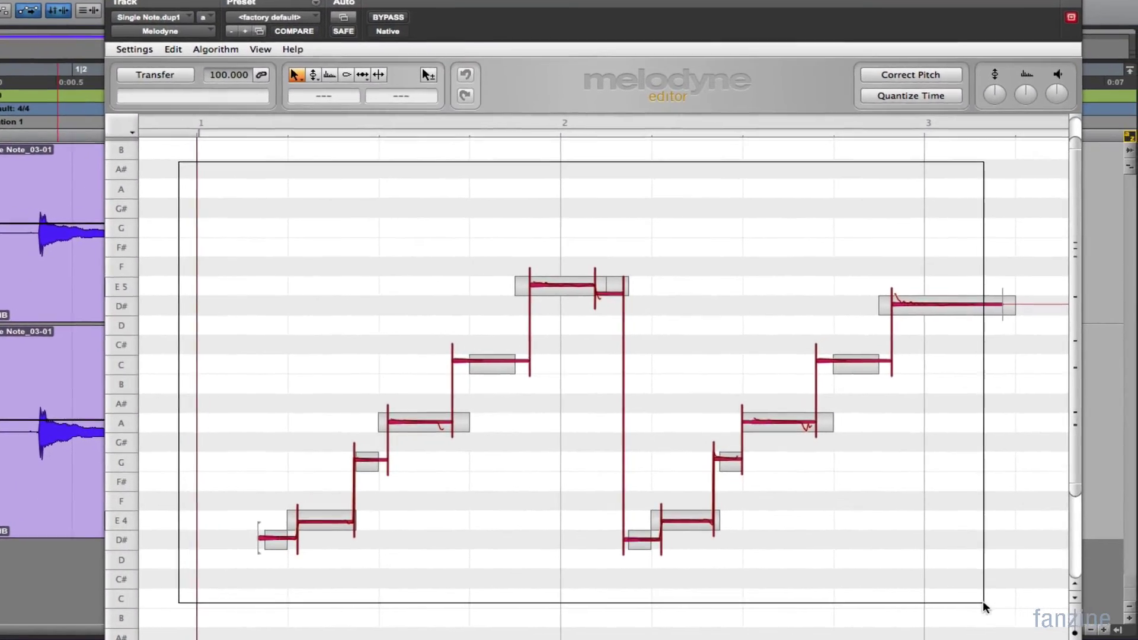
{"action": "left_click_drag", "start_coordinate": [983, 603], "coordinate": [983, 603]}
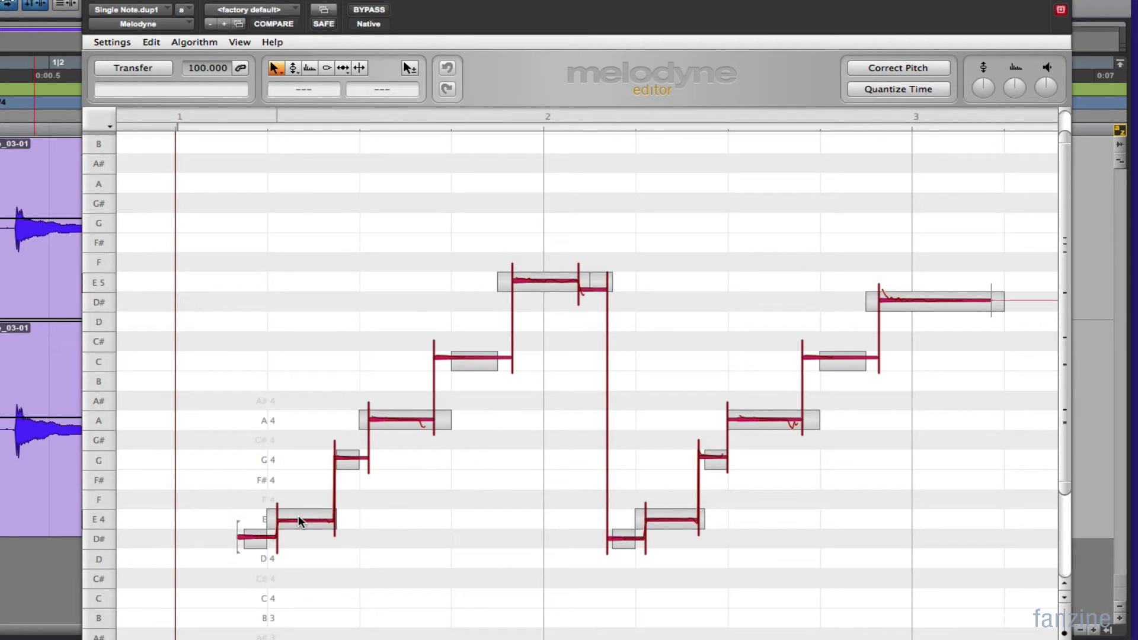
{"action": "left_click_drag", "start_coordinate": [299, 520], "coordinate": [299, 466]}
{"action": "left_click", "coordinate": [429, 539]}
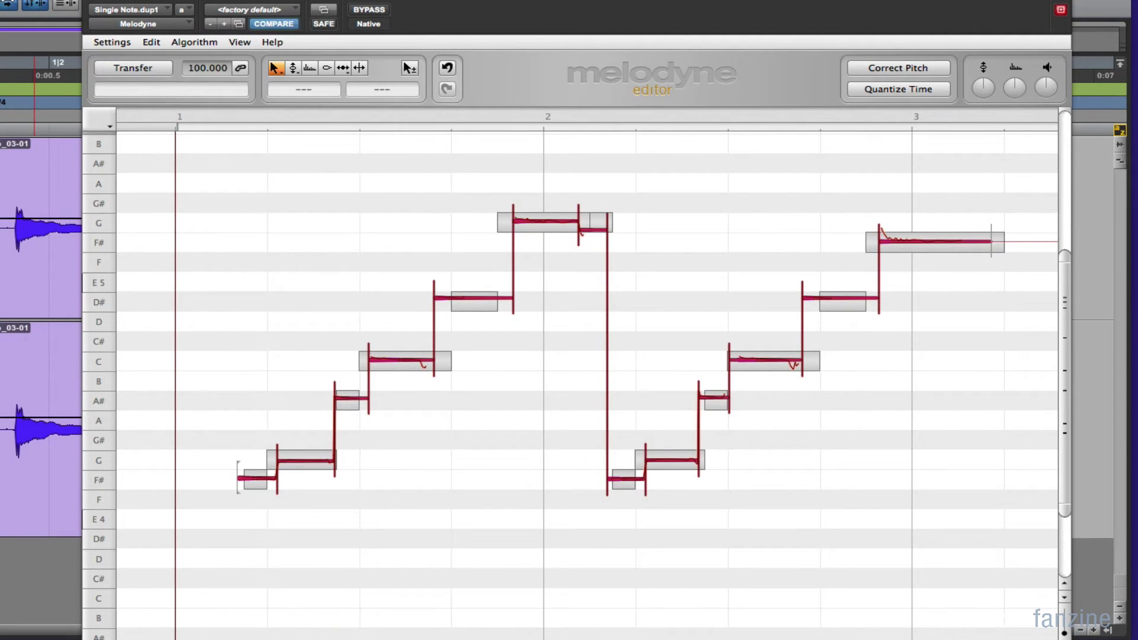
{"action": "key", "text": "space"}
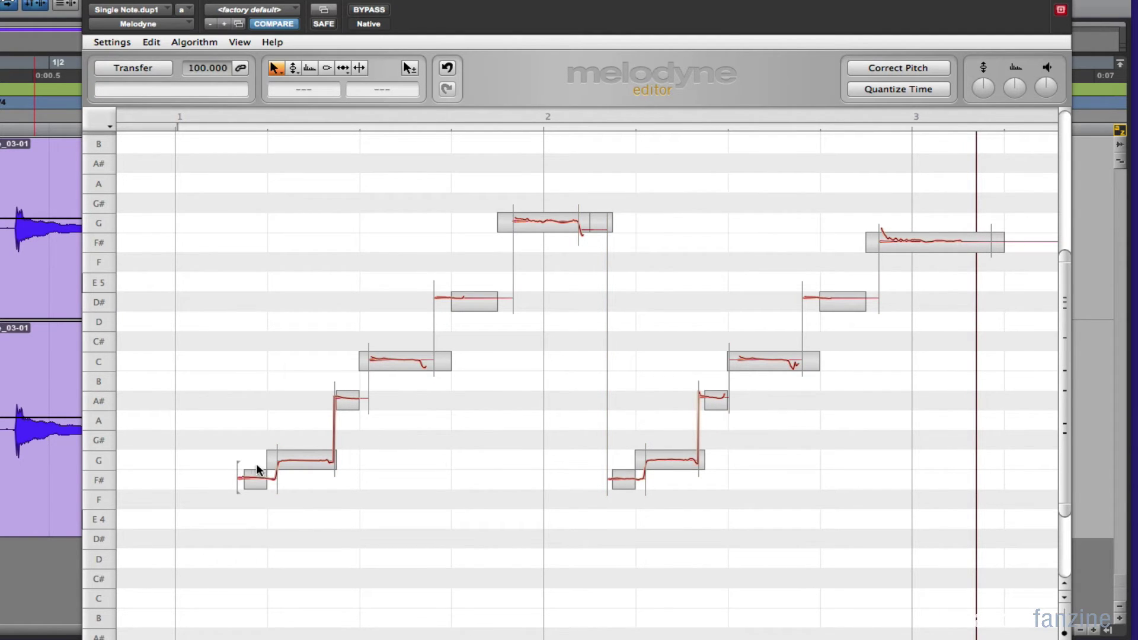
Step: In bar 1, lower the A#4 note to A4 and raise the D#5 note to E5, checking by playback
{"action": "left_click", "coordinate": [347, 401]}
{"action": "left_click", "coordinate": [204, 114]}
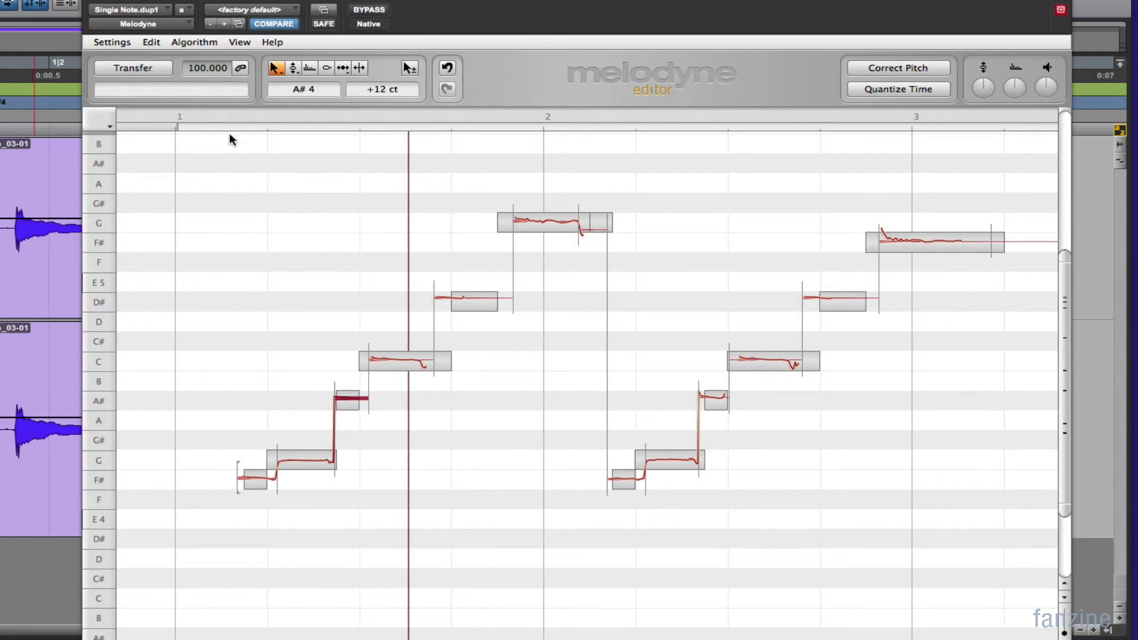
{"action": "left_click", "coordinate": [348, 397]}
{"action": "left_click_drag", "start_coordinate": [347, 398], "coordinate": [348, 417]}
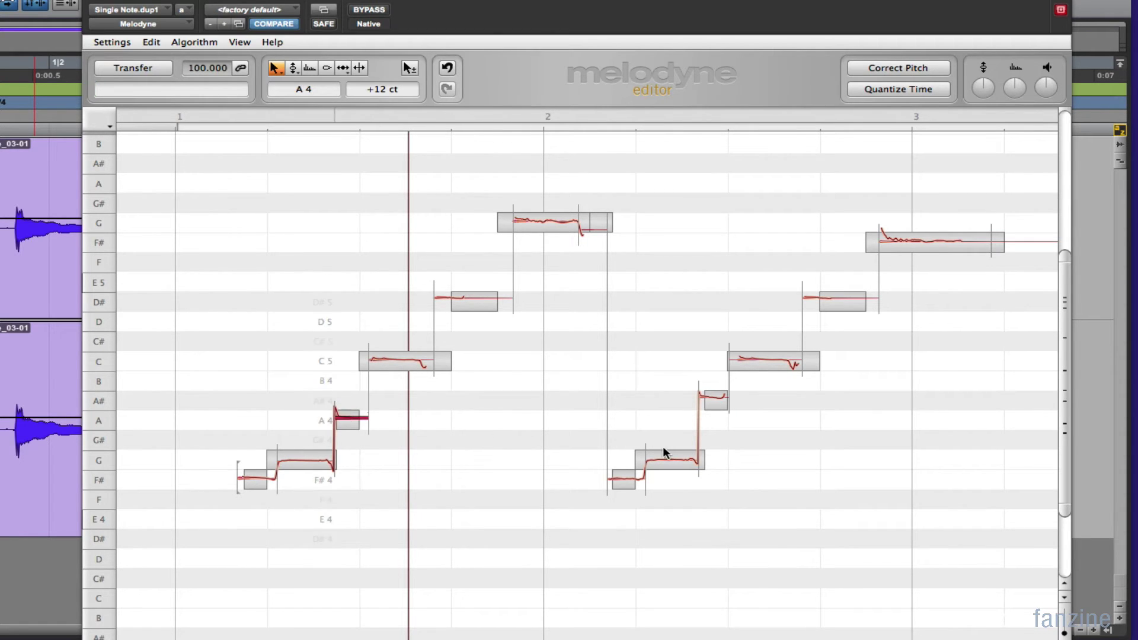
{"action": "left_click", "coordinate": [193, 113]}
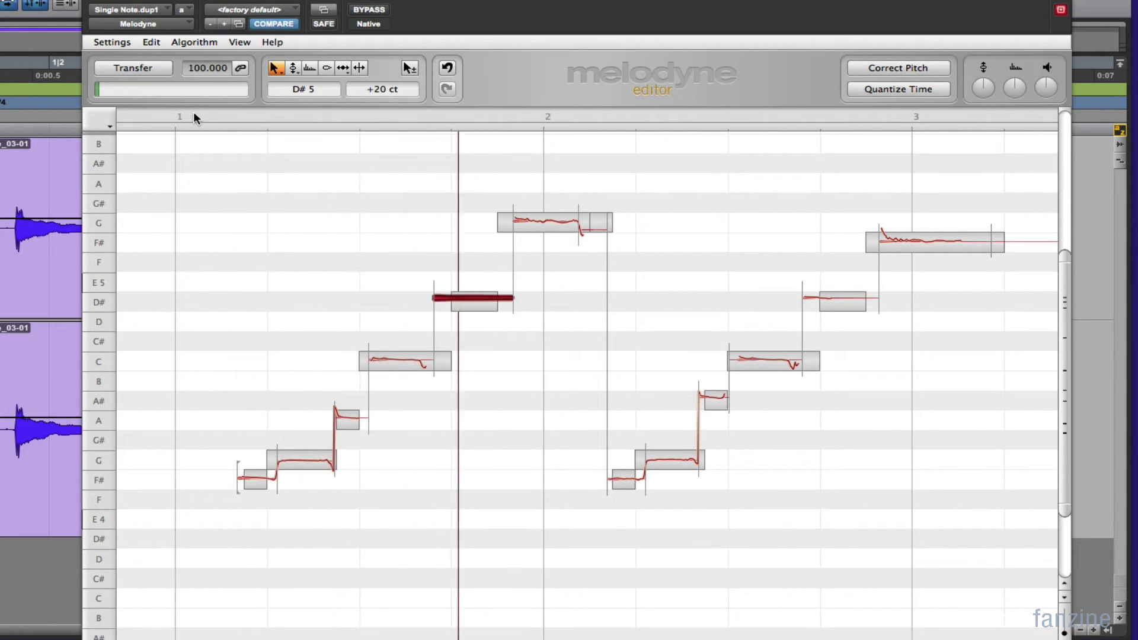
{"action": "left_click_drag", "start_coordinate": [469, 300], "coordinate": [469, 276]}
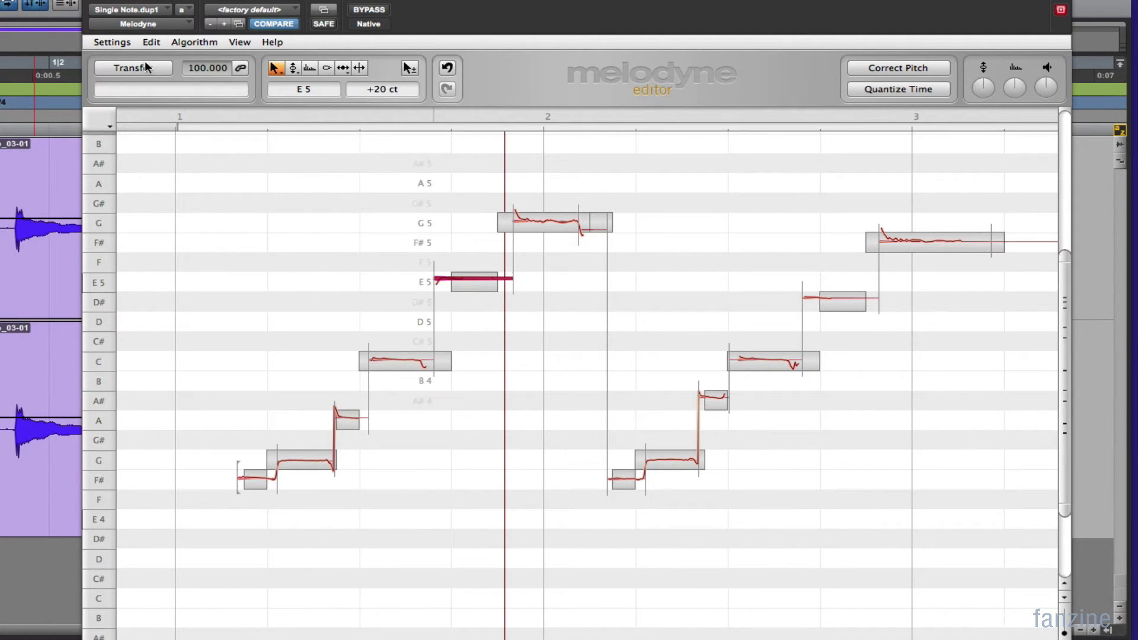
{"action": "left_click", "coordinate": [176, 112]}
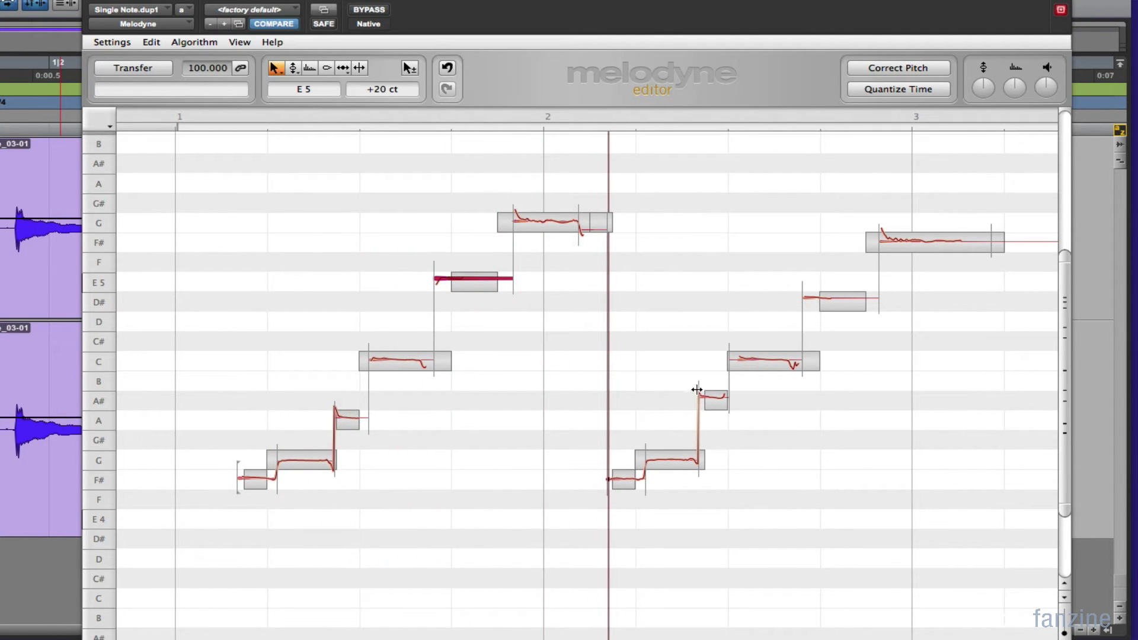
Step: Lower the A#4 note in bar 2 to A4 and play the phrase back from bar 1
{"action": "left_click_drag", "start_coordinate": [719, 405], "coordinate": [717, 418]}
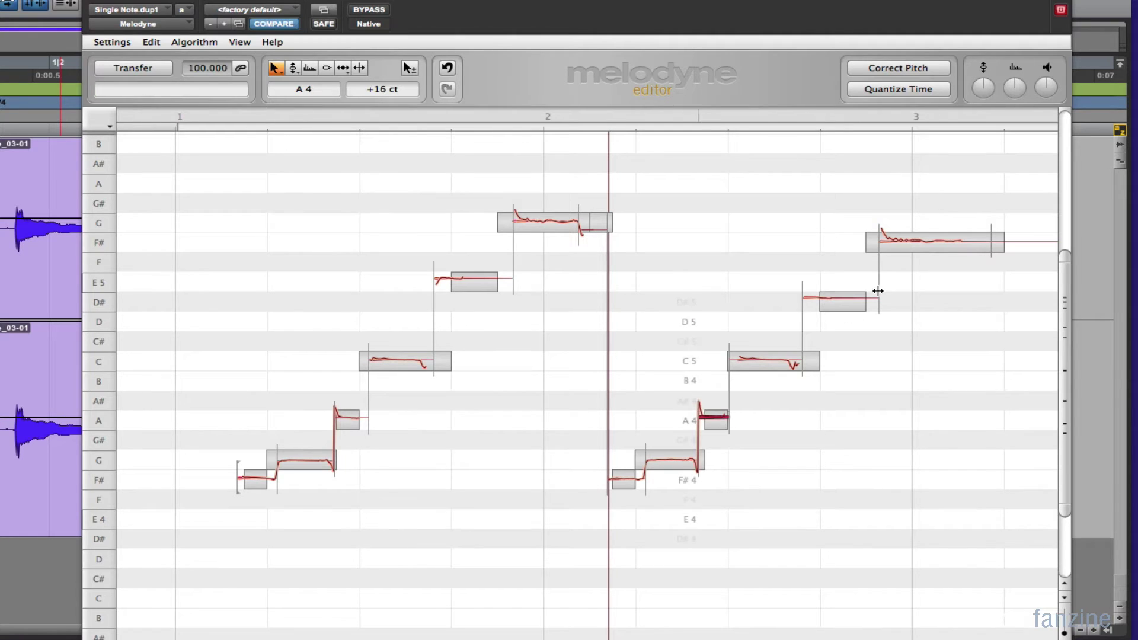
{"action": "key", "text": "space"}
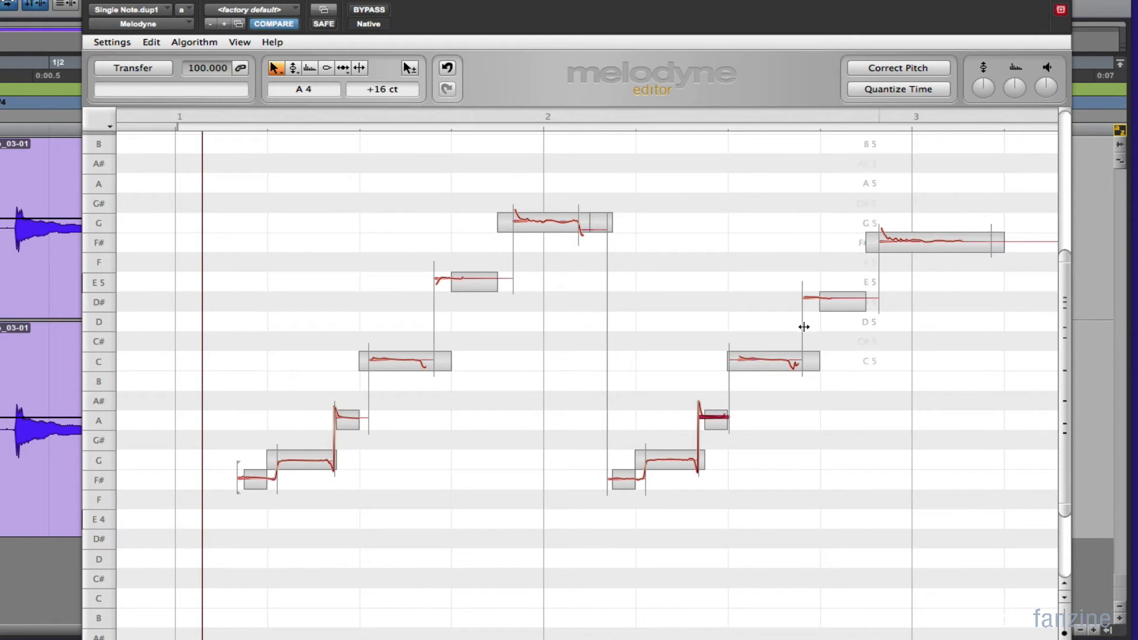
{"action": "left_click", "coordinate": [212, 114]}
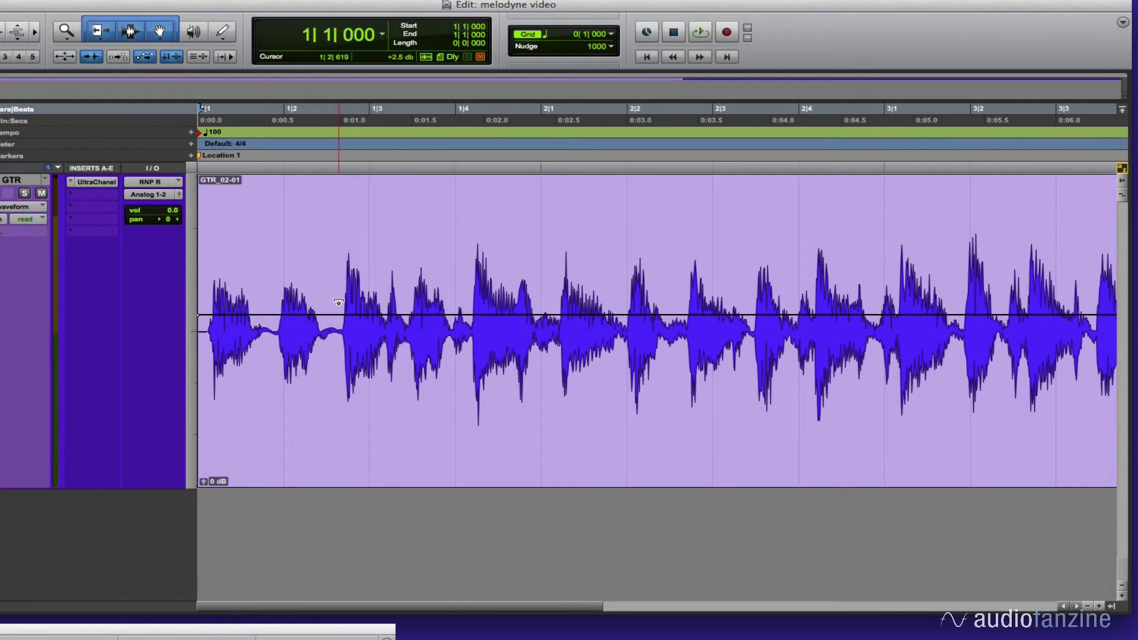
Step: Play the full recording on the GTR track from the start and stop at its end
{"action": "key", "text": "super+bracketleft"}
{"action": "key", "text": "space"}
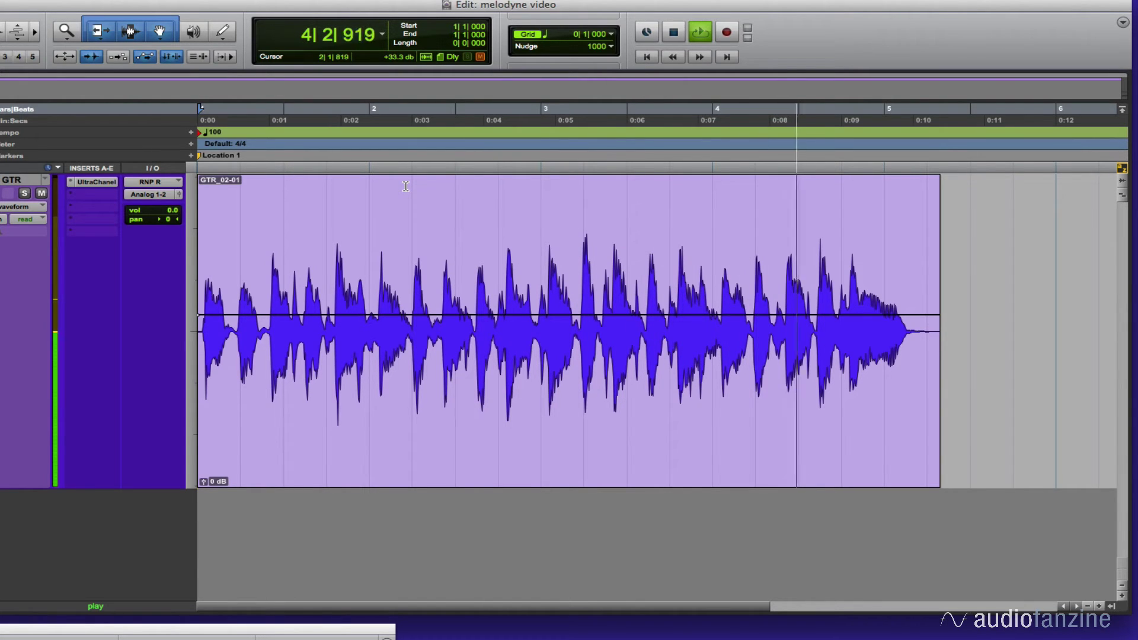
{"action": "key", "text": "space"}
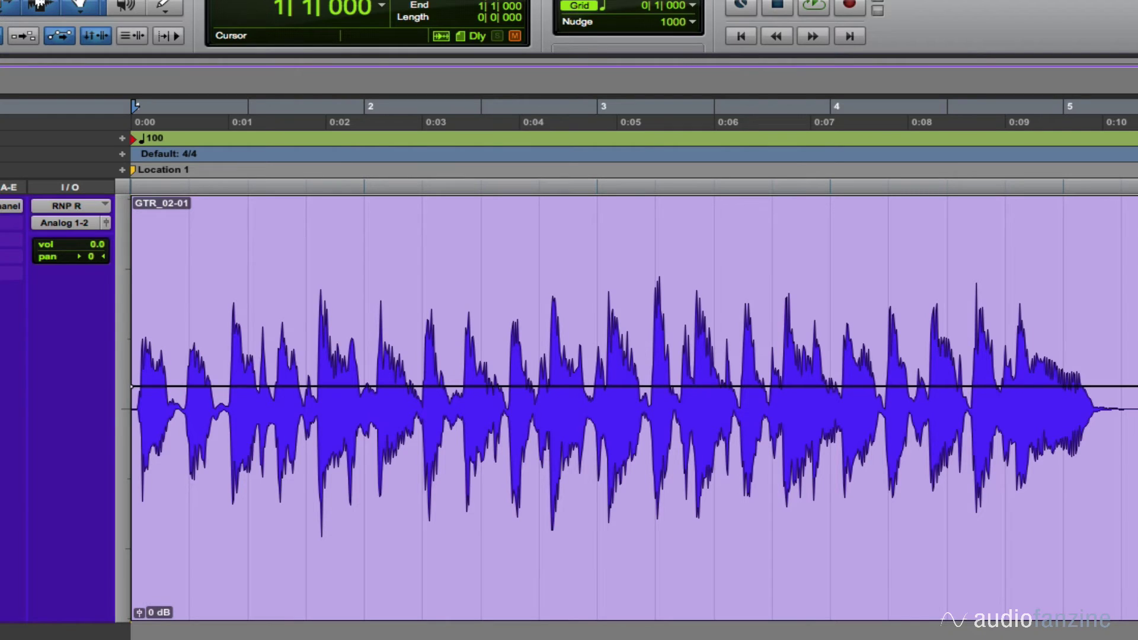
Step: Insert Celemony's Melodyne plug-in on the GTR track in the slot after UltraChannel
{"action": "left_click", "coordinate": [12, 223]}
{"action": "mouse_move", "coordinate": [41, 253]}
{"action": "mouse_move", "coordinate": [166, 301]}
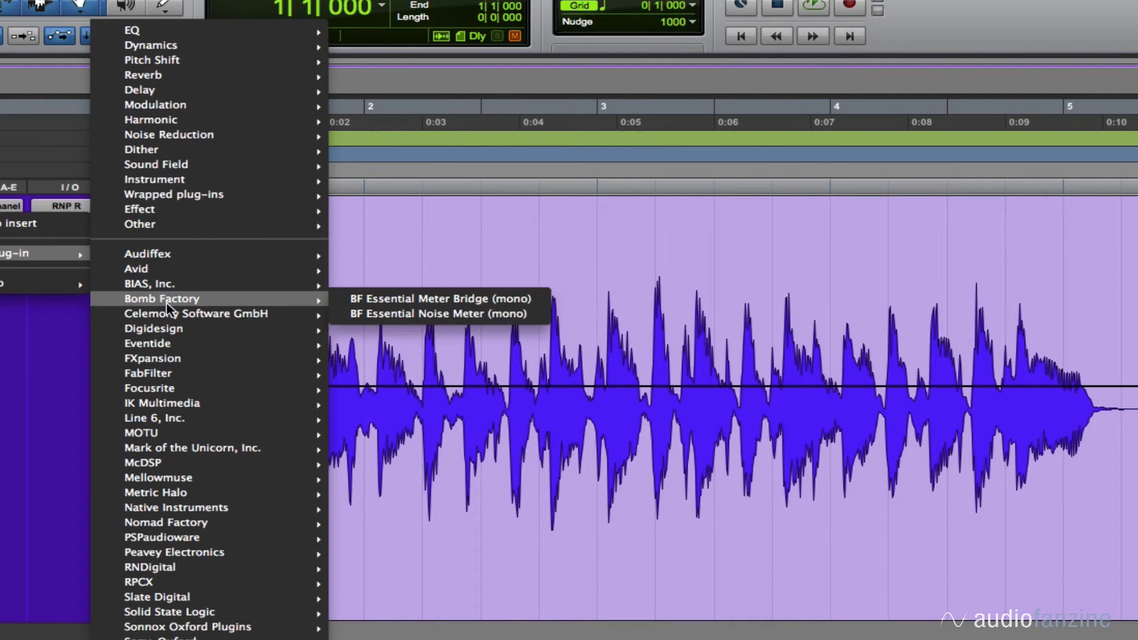
{"action": "left_click", "coordinate": [367, 315]}
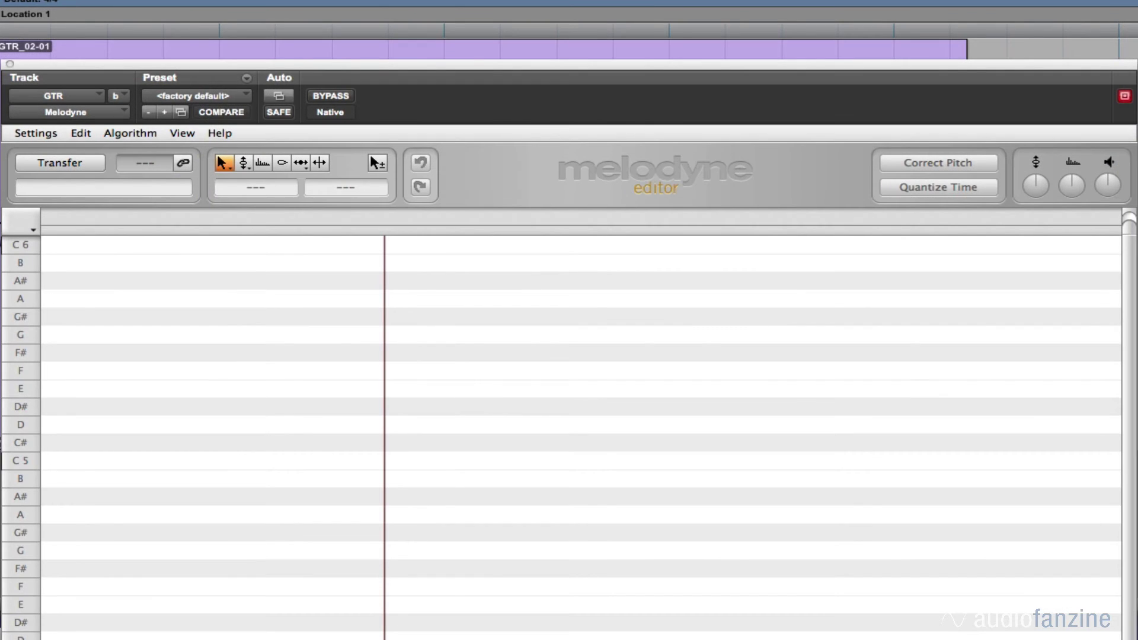
Step: Transfer the whole GTR recording into Melodyne and set the detection algorithm to Polyphonic
{"action": "left_click", "coordinate": [60, 162]}
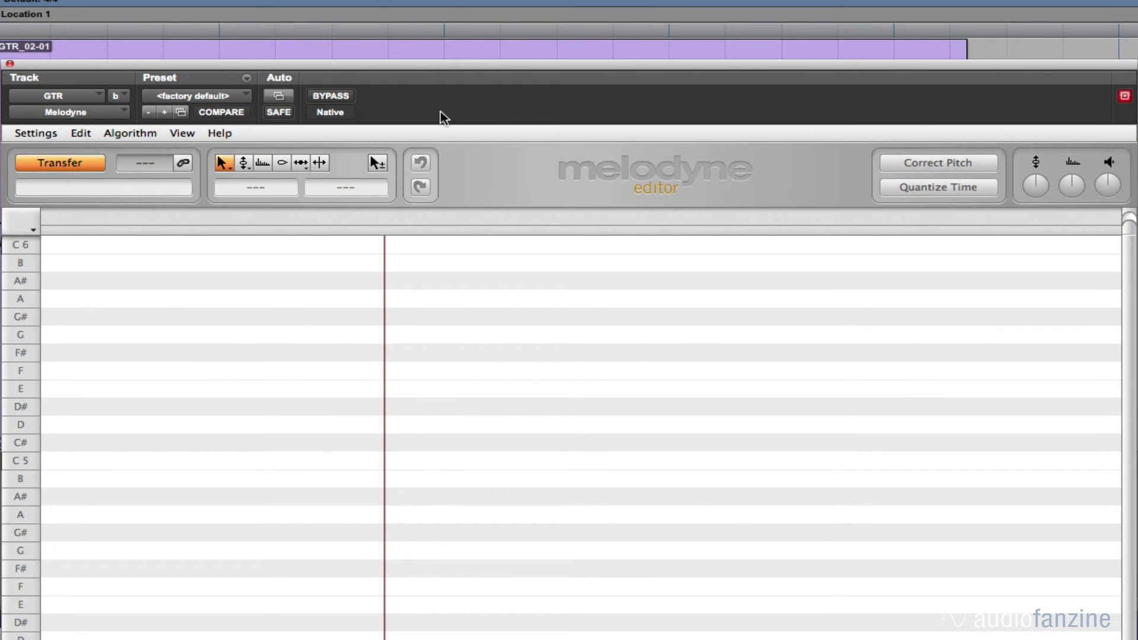
{"action": "key", "text": "space"}
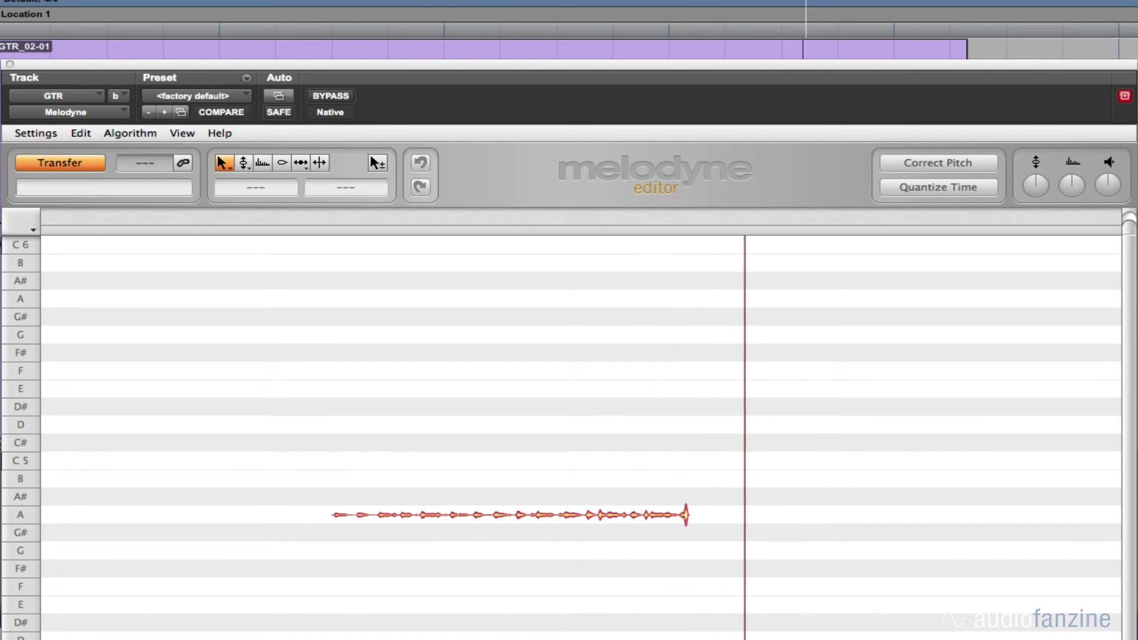
{"action": "key", "text": "space"}
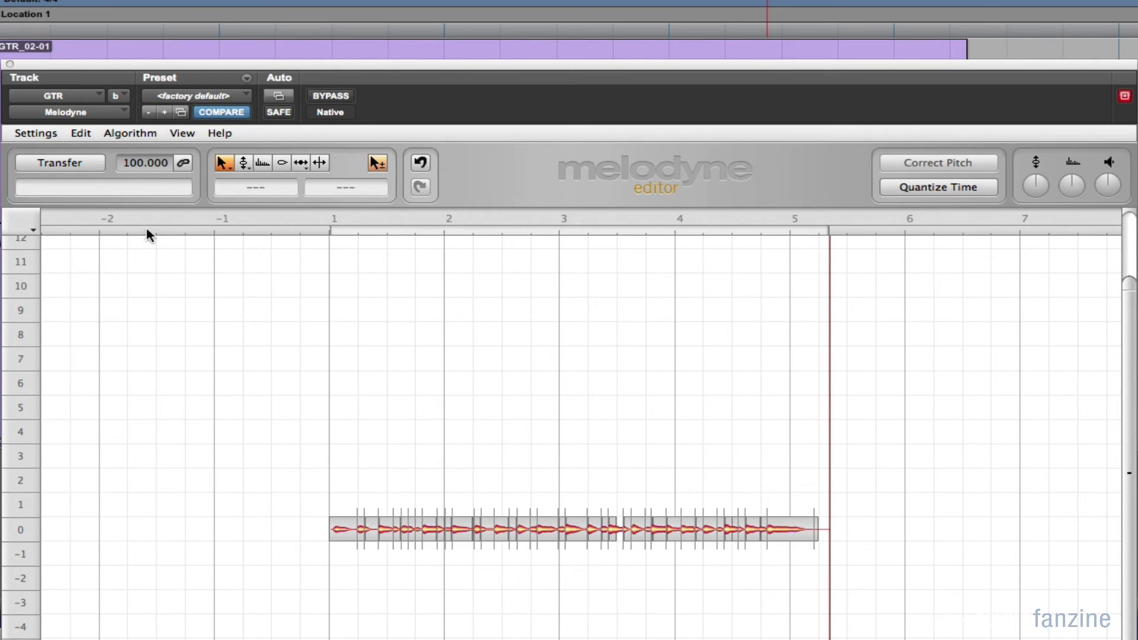
{"action": "left_click", "coordinate": [150, 134]}
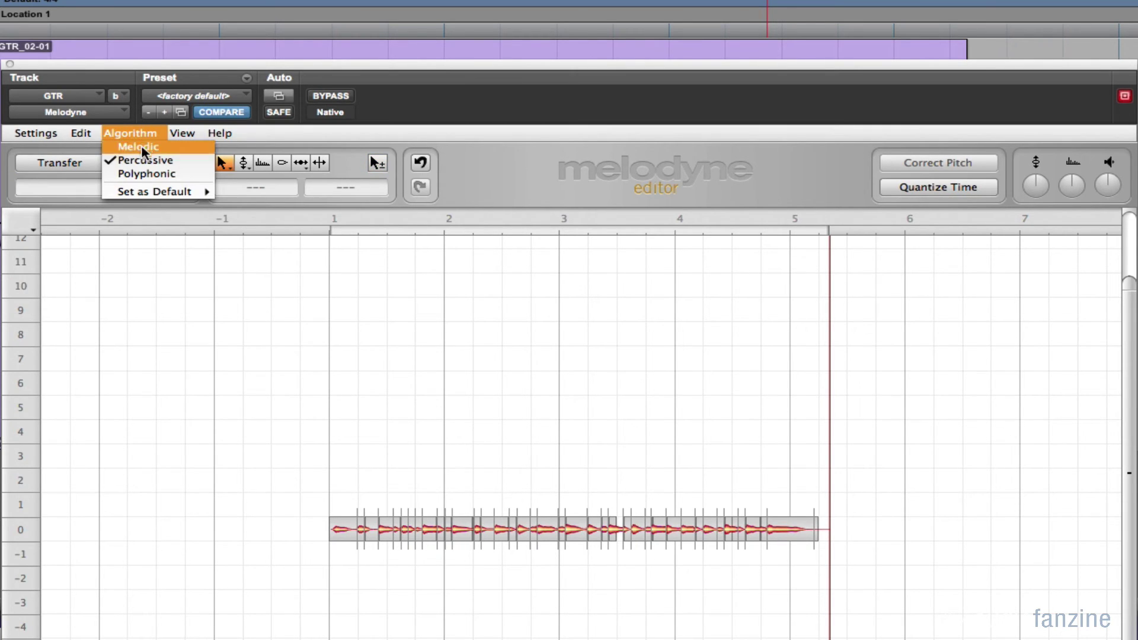
{"action": "left_click", "coordinate": [142, 174]}
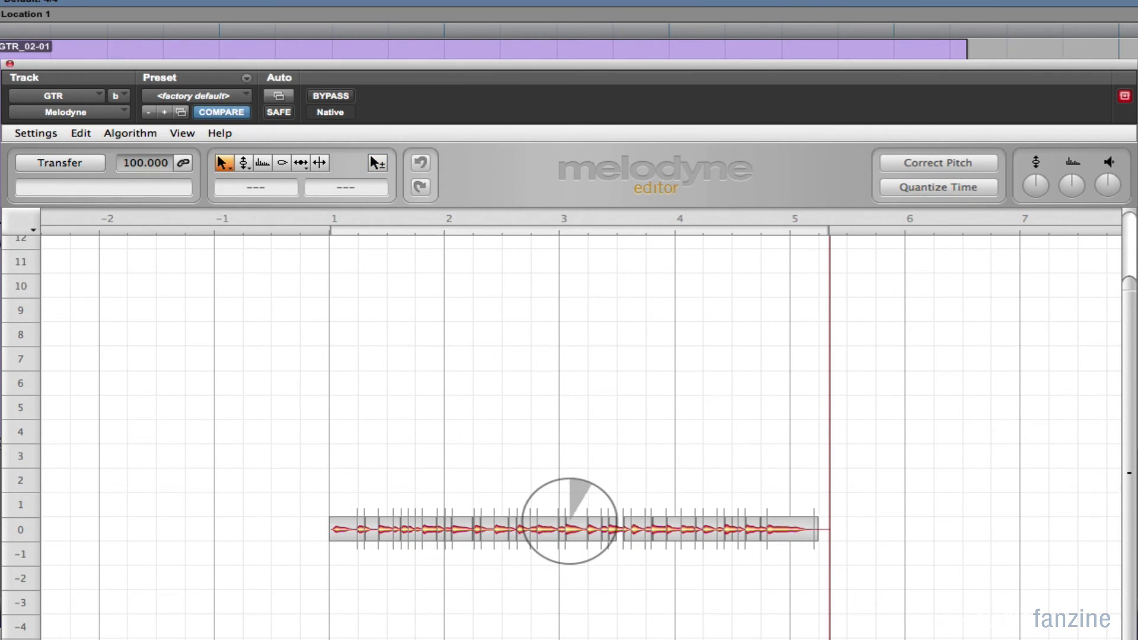
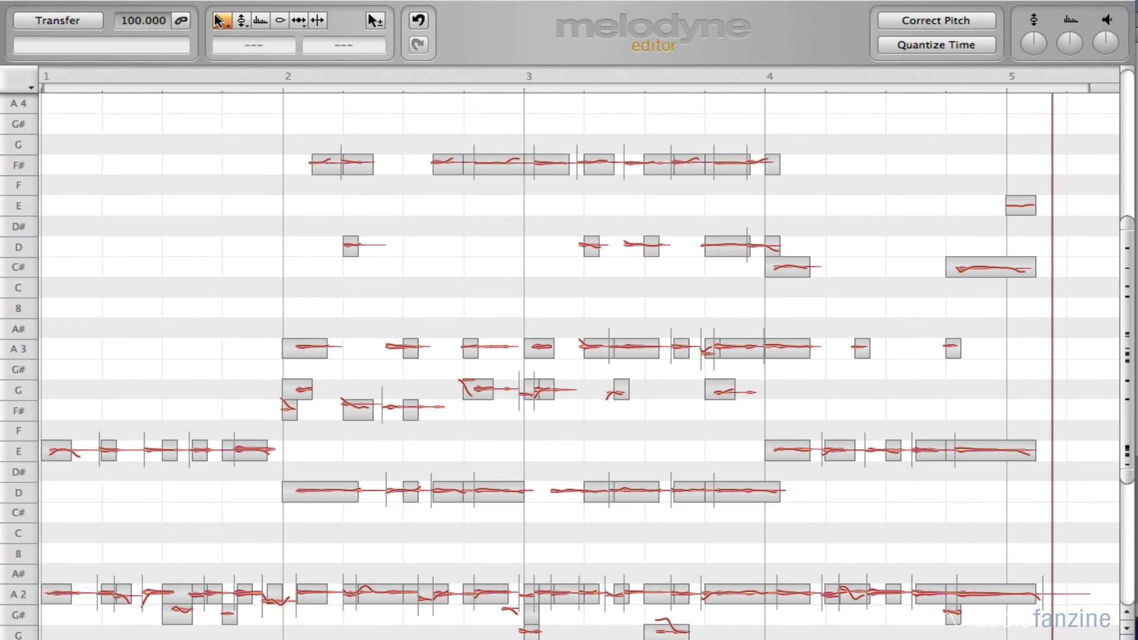
Step: Select the run of F#4 notes in bar 3 and lower them to F4
{"action": "left_click", "coordinate": [220, 22]}
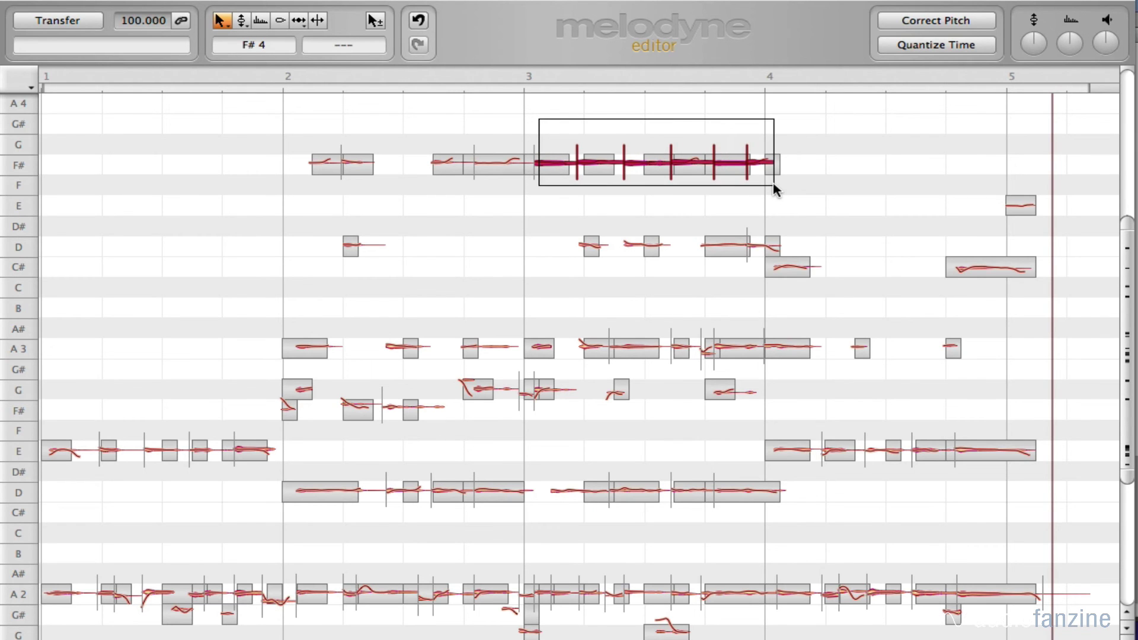
{"action": "mouse_move", "coordinate": [774, 190]}
{"action": "left_mouse_down"}
{"action": "mouse_move", "coordinate": [742, 183]}
{"action": "mouse_move", "coordinate": [780, 176]}
{"action": "left_mouse_up"}
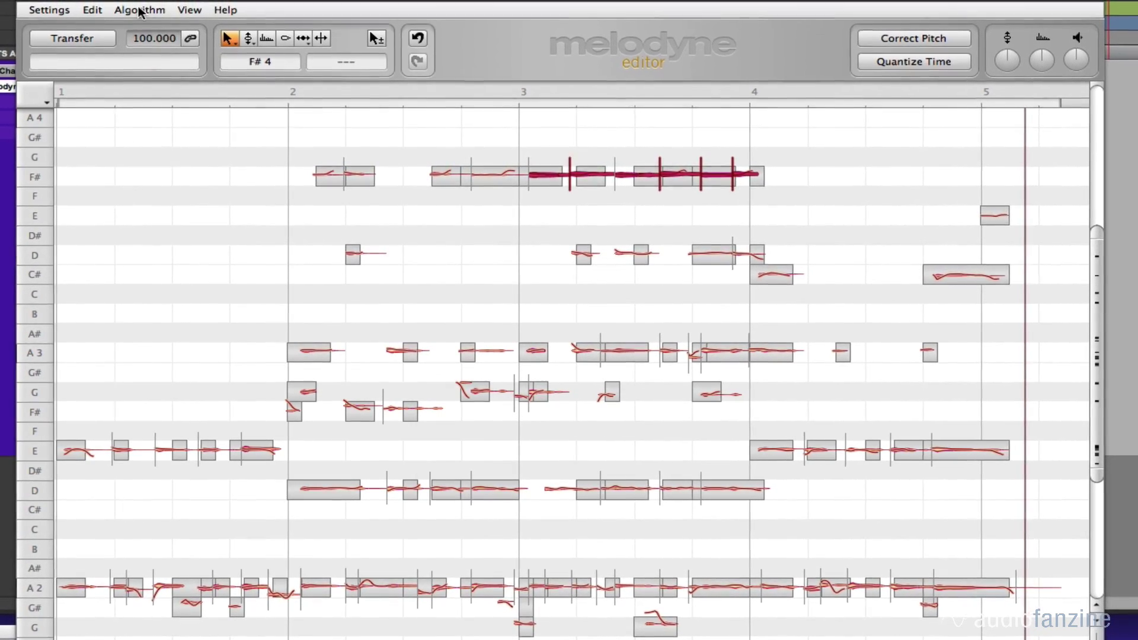
{"action": "left_click", "coordinate": [92, 10]}
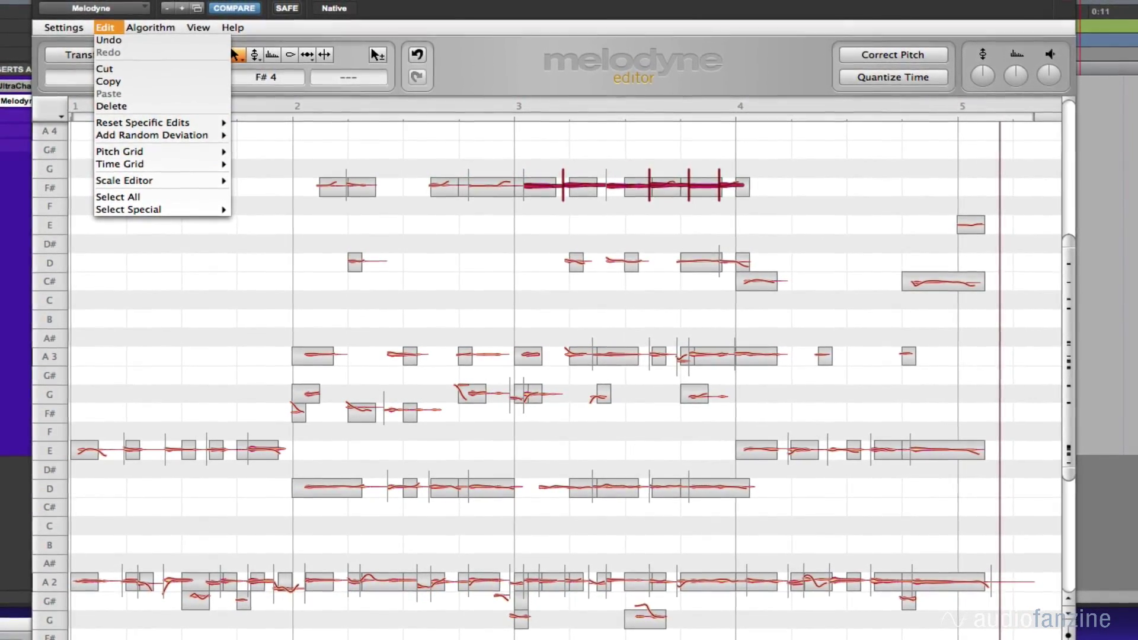
{"action": "left_click", "coordinate": [655, 41]}
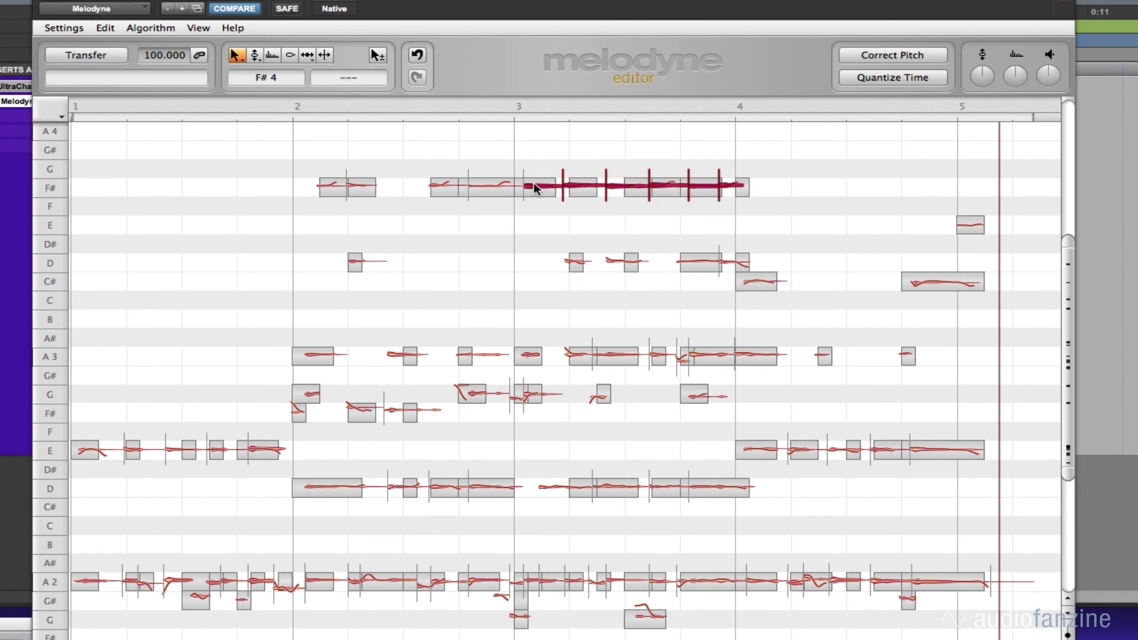
{"action": "left_click_drag", "start_coordinate": [534, 200], "coordinate": [533, 203]}
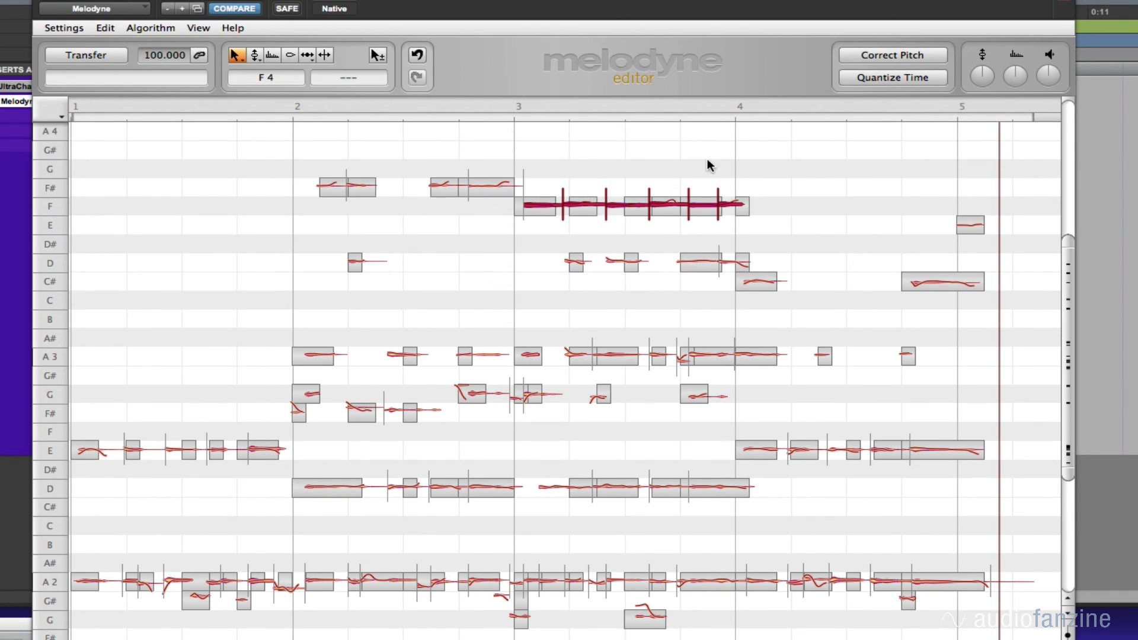
Step: Play the edited guitar part from bar 1 in Melodyne and again from the edit window
{"action": "left_click", "coordinate": [75, 107]}
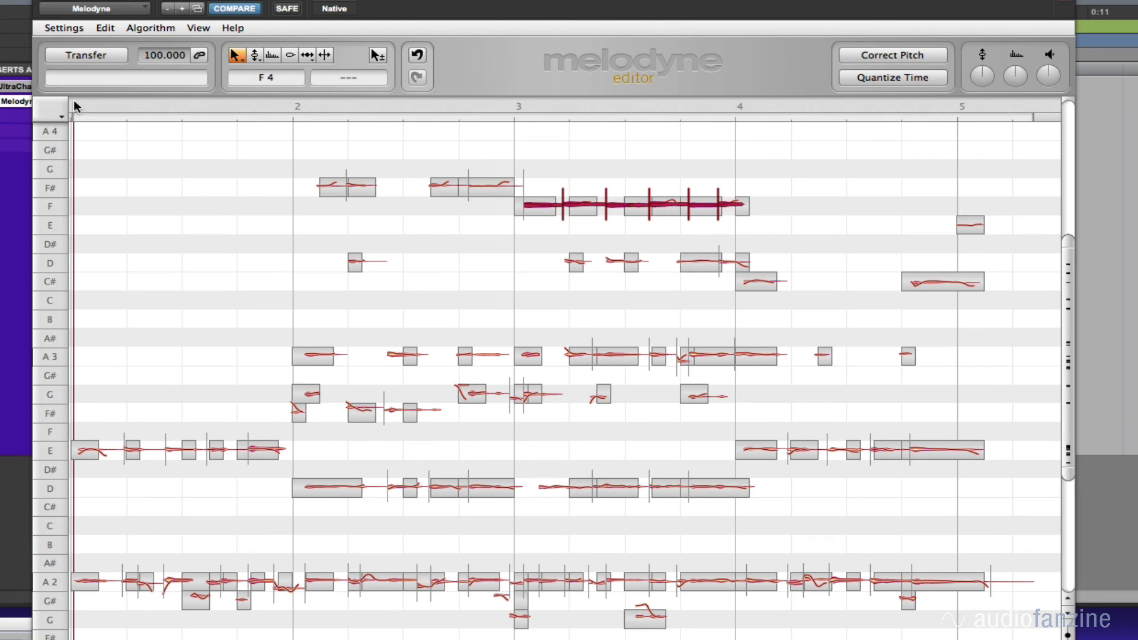
{"action": "key", "text": "space"}
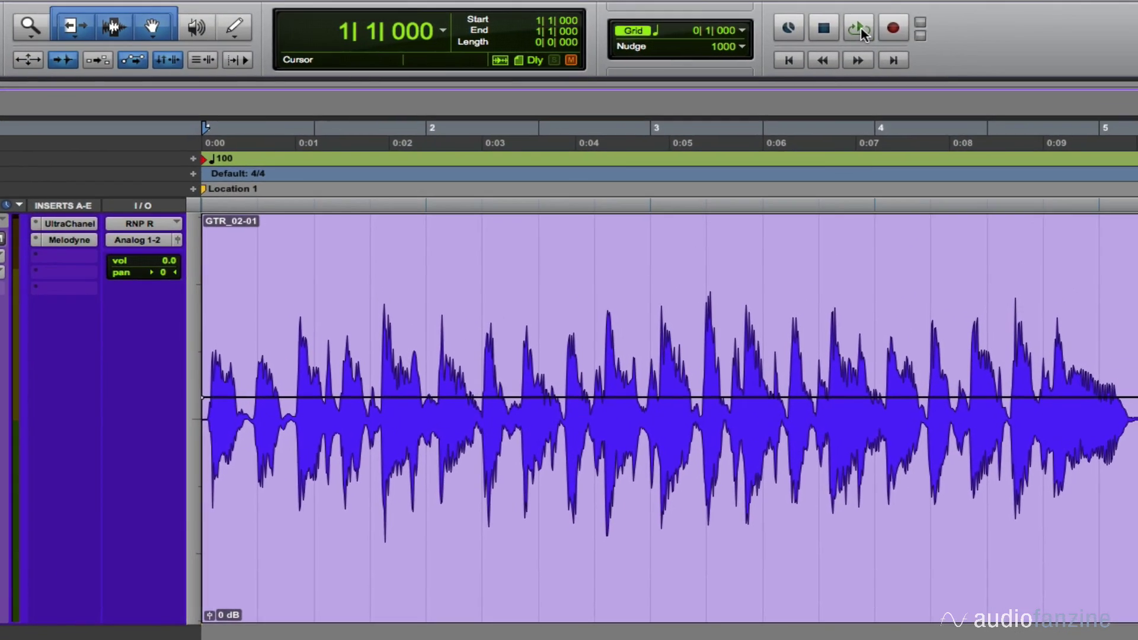
{"action": "left_click", "coordinate": [854, 27]}
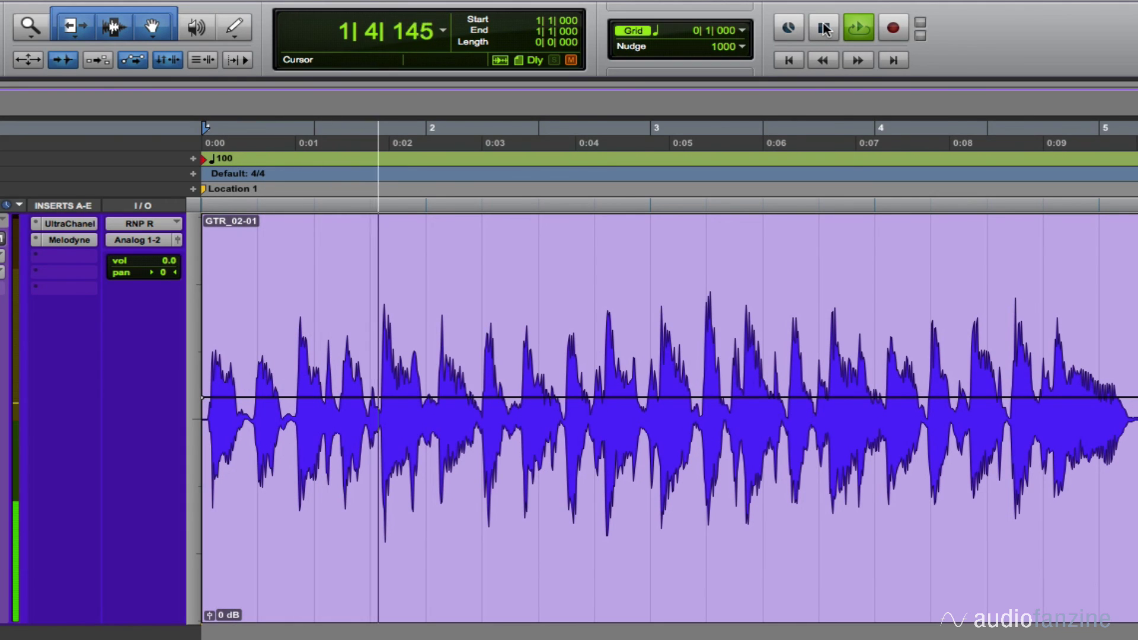